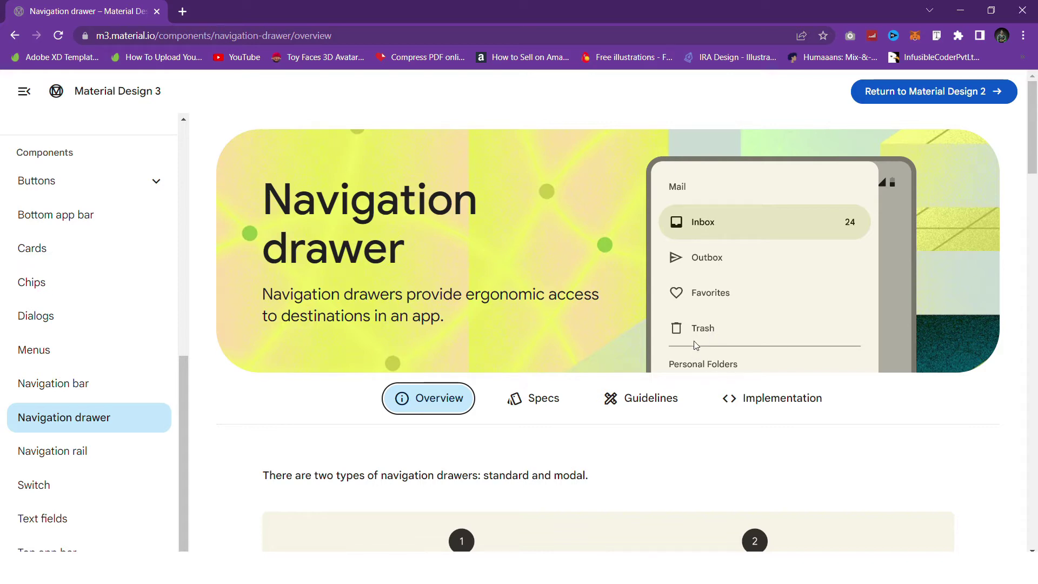
Step: Examine the standard and modal navigation drawer types in the overview's illustration and its numbered legend
scroll(621, 335, down, 4)
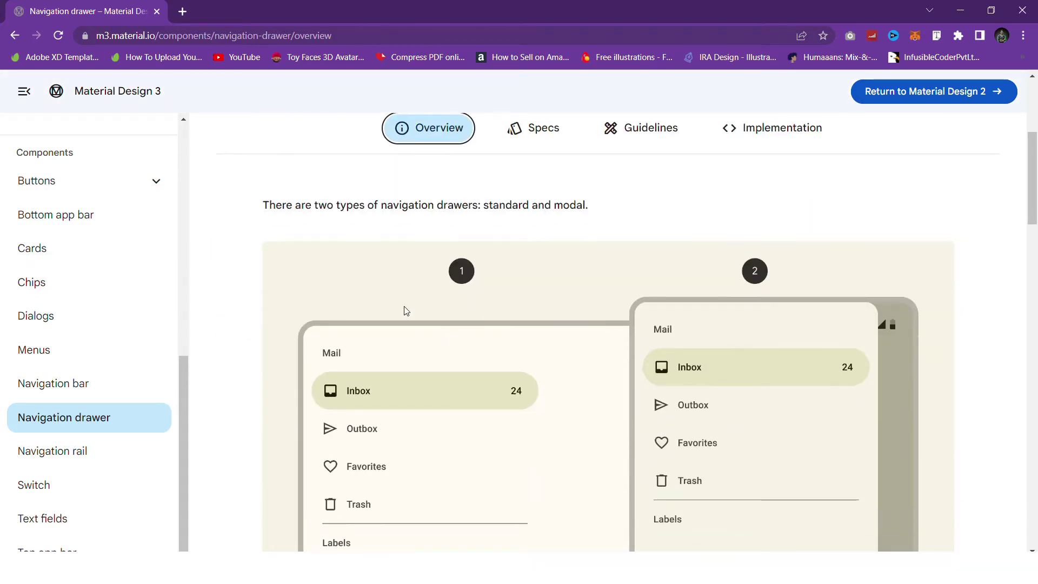
scroll(404, 309, down, 1)
scroll(402, 309, down, 2)
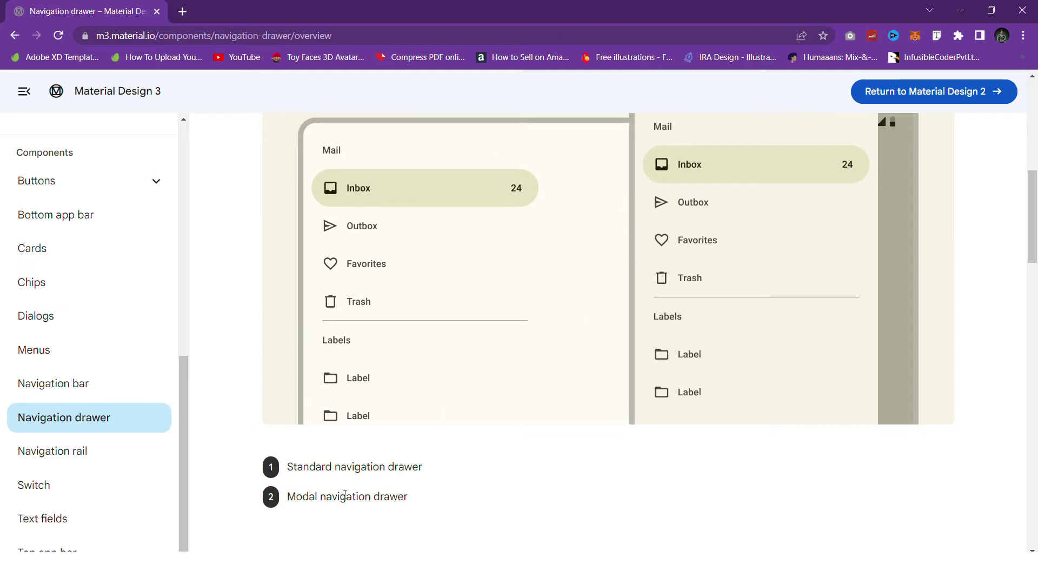
drag(307, 467, 352, 466)
click(408, 462)
drag(308, 469, 352, 465)
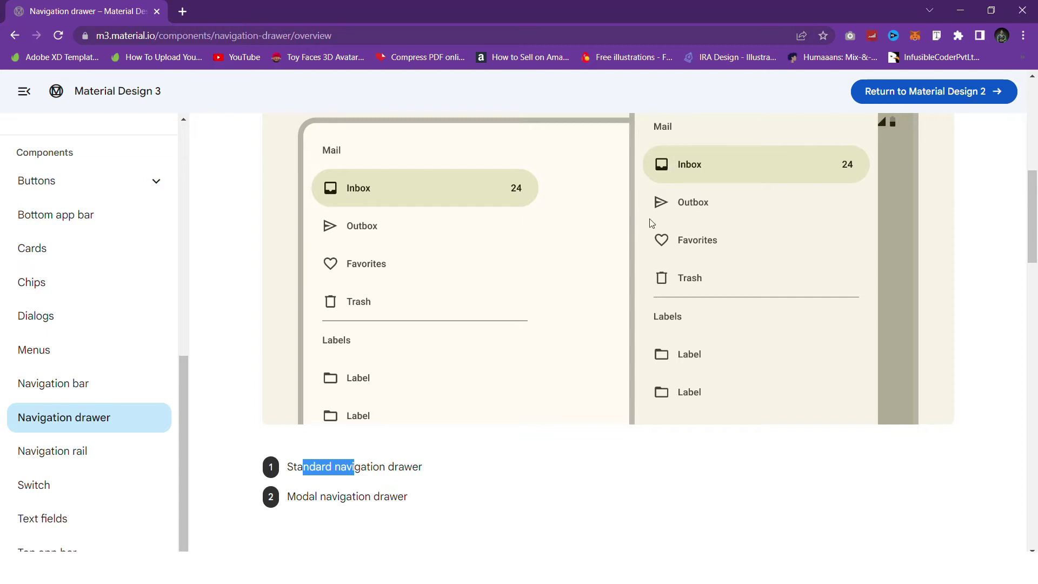
scroll(650, 218, up, 3)
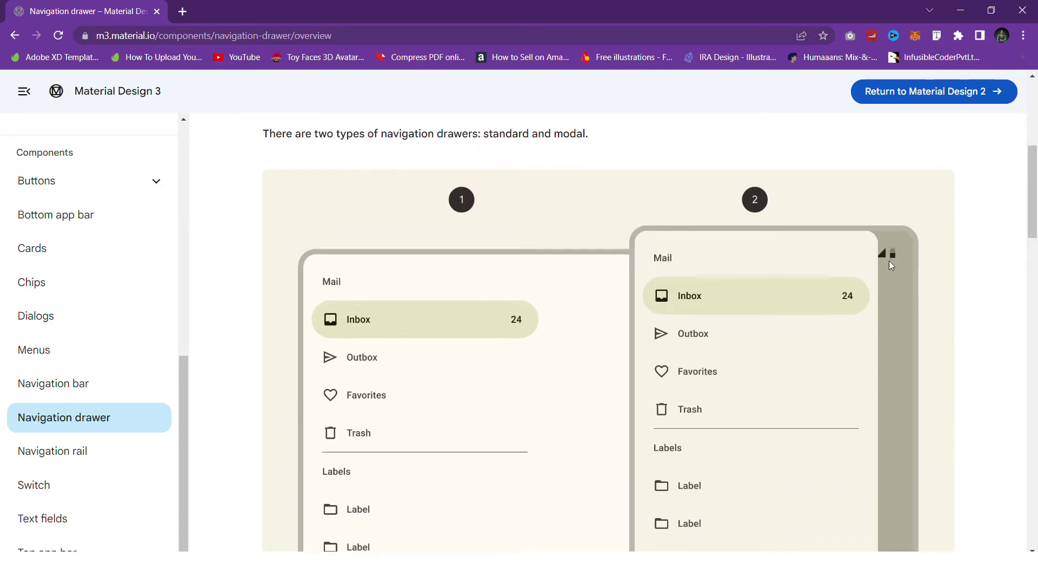
scroll(888, 261, down, 1)
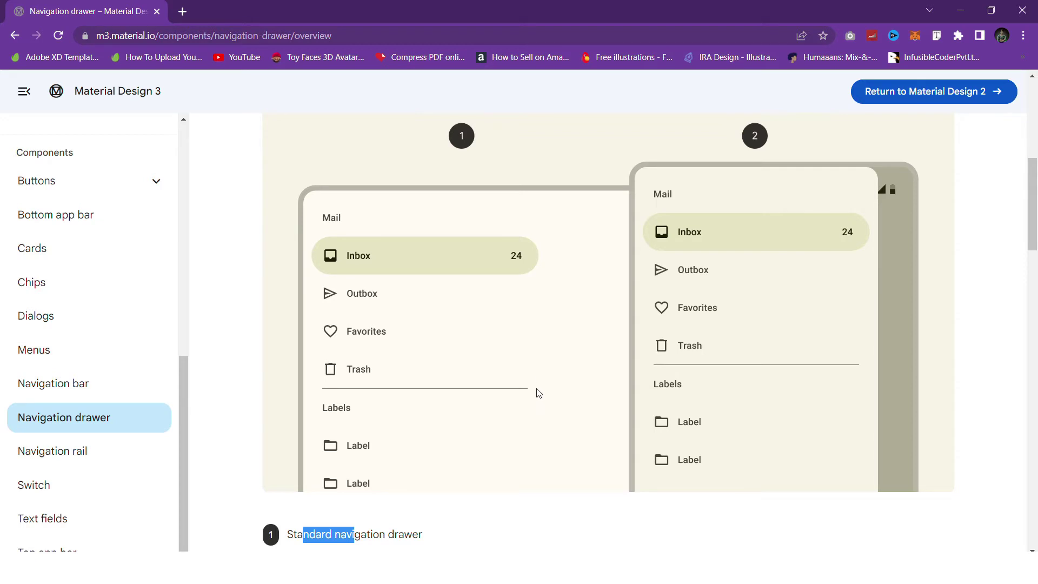
scroll(538, 392, down, 1)
click(382, 473)
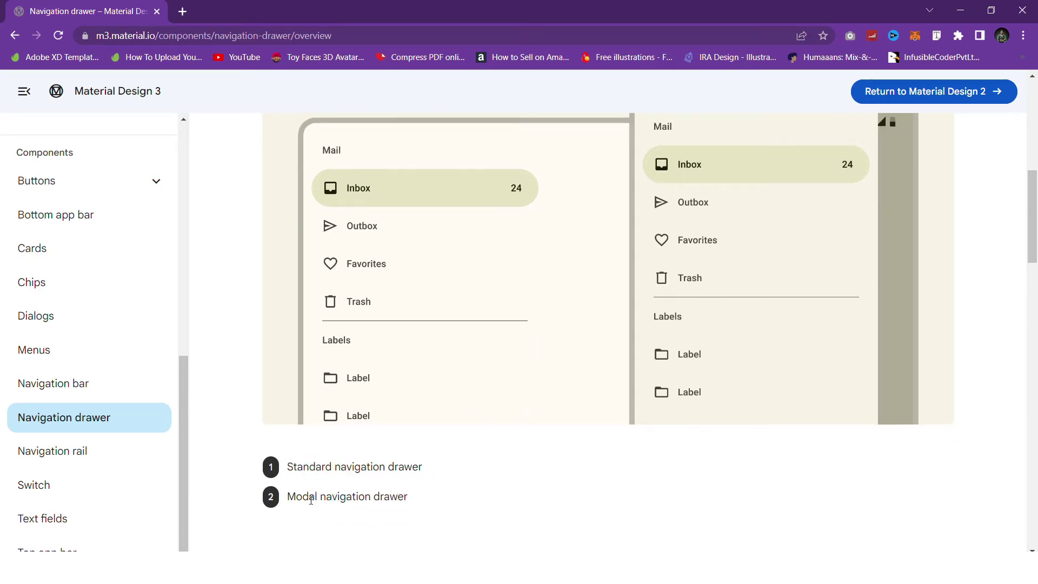
scroll(527, 483, up, 1)
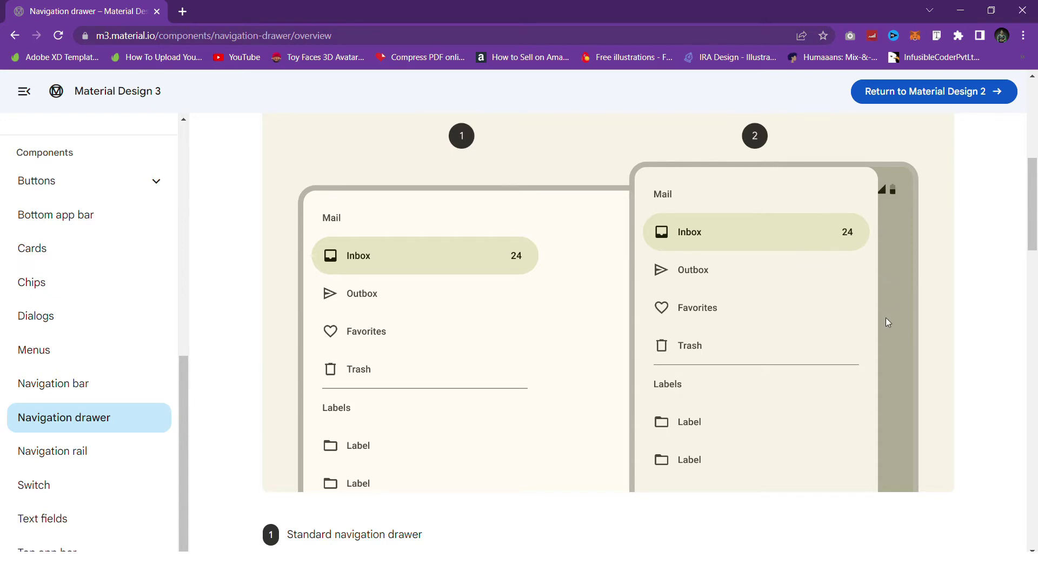
Step: Review the overview's Resources table, comparing the availability status of the Android, Jetpack Compose, Flutter and Web implementations
scroll(740, 308, down, 4)
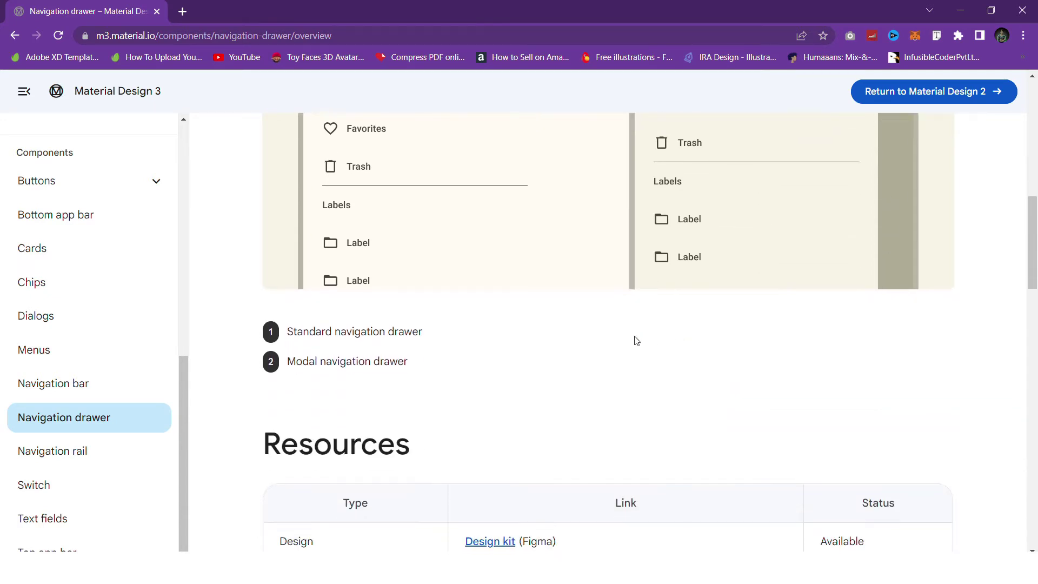
scroll(564, 358, down, 3)
scroll(622, 350, up, 1)
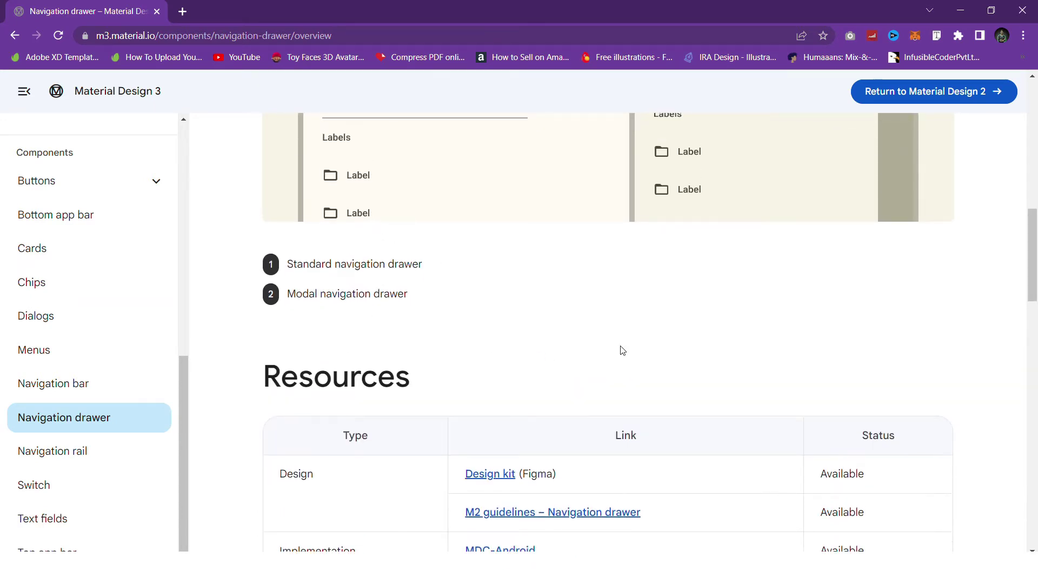
scroll(580, 317, up, 1)
scroll(579, 319, down, 3)
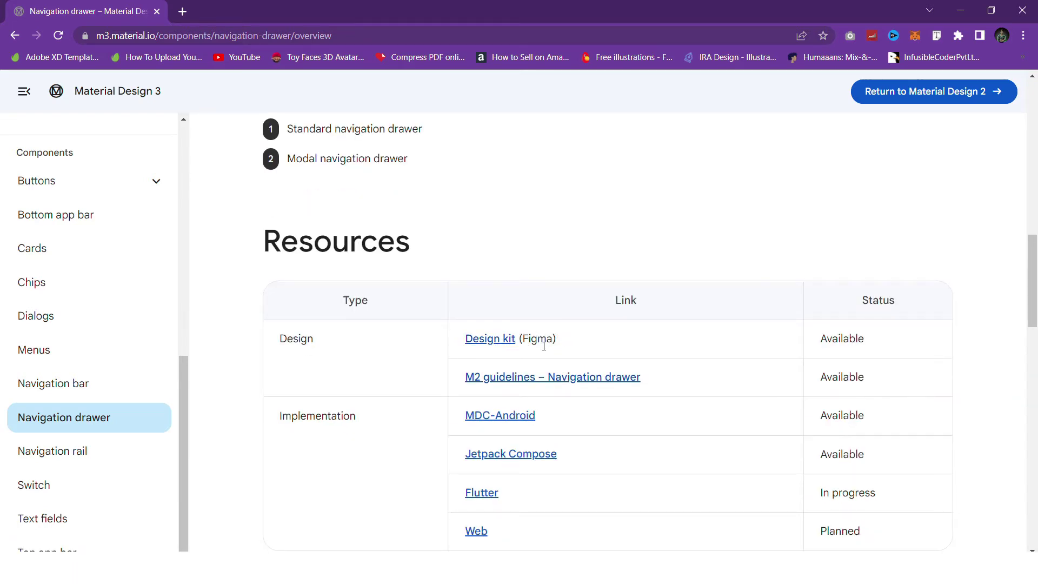
scroll(513, 338, down, 1)
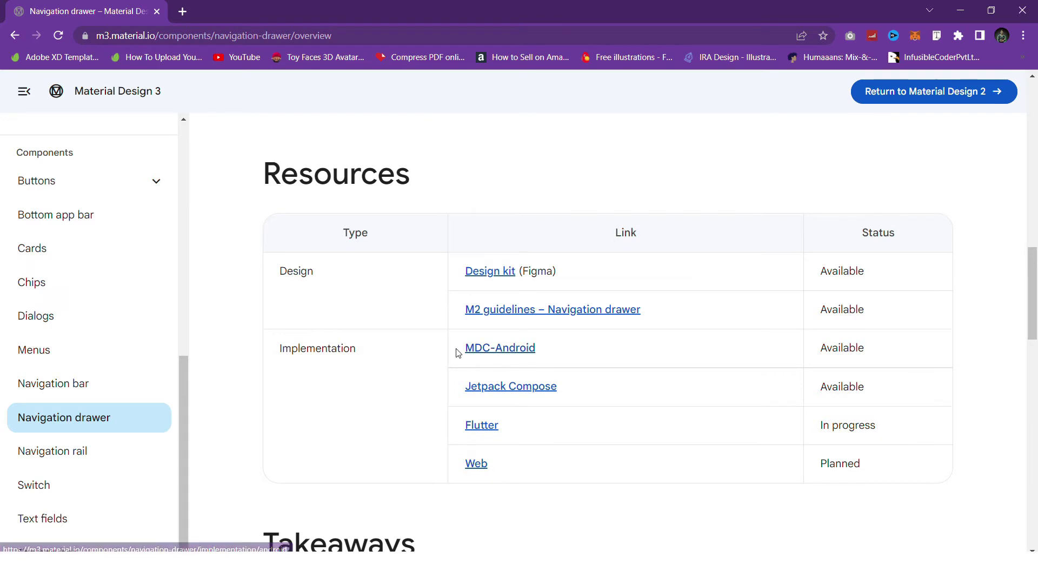
drag(456, 352, 501, 459)
click(546, 504)
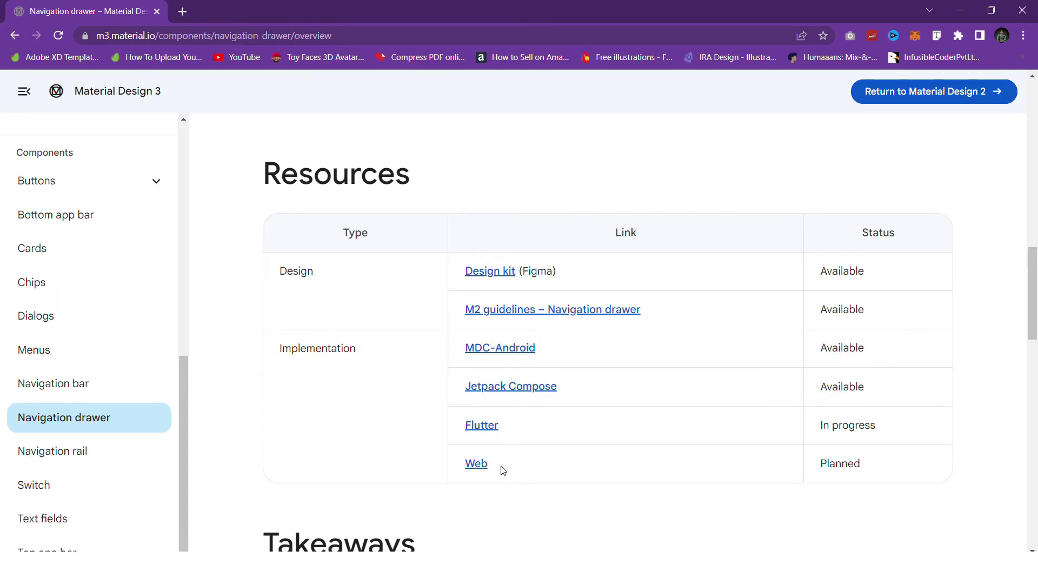
drag(509, 425, 598, 394)
drag(556, 348, 524, 480)
click(427, 363)
click(608, 484)
drag(519, 429, 436, 432)
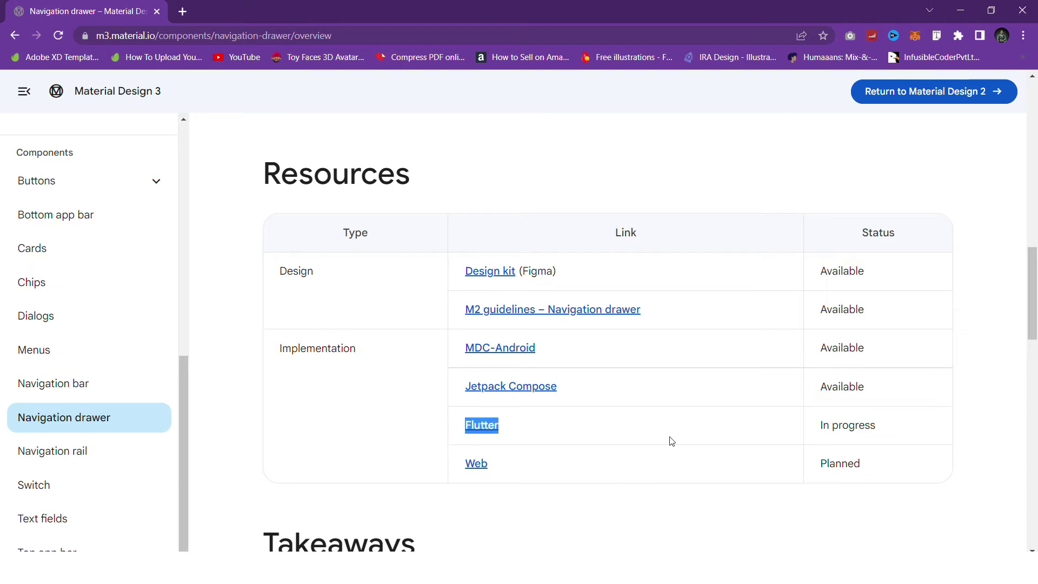
double_click(853, 425)
drag(820, 425, 879, 428)
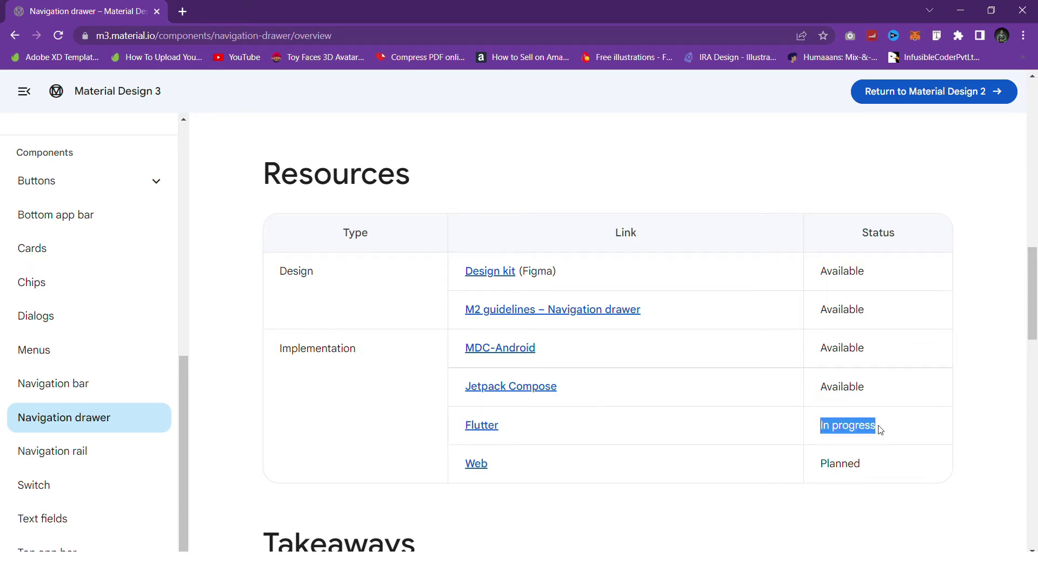
click(521, 435)
double_click(519, 436)
click(856, 410)
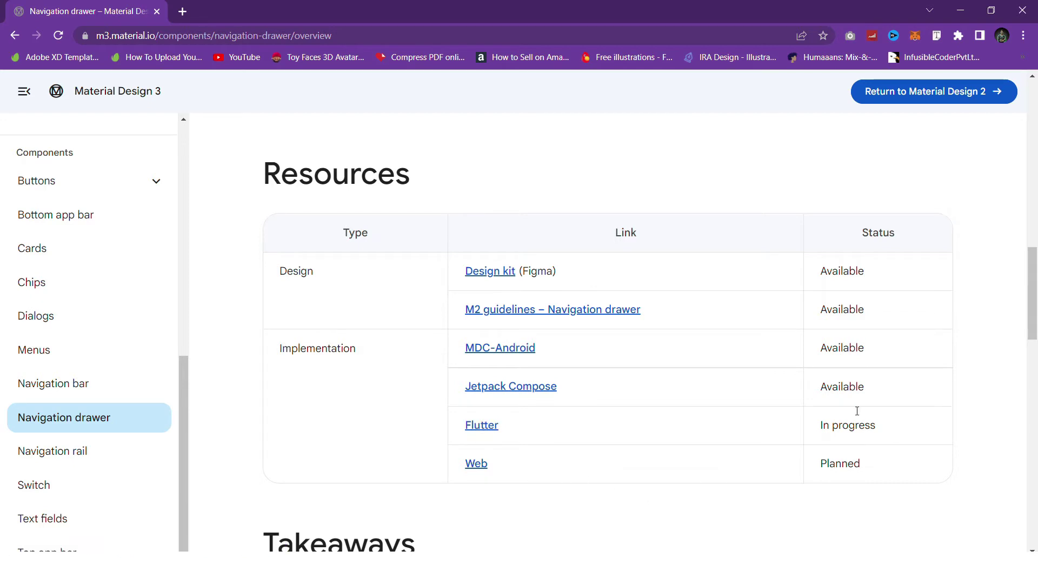
scroll(510, 411, down, 3)
Step: Open the navigation drawer's Specs section and review its contents list
scroll(510, 405, up, 8)
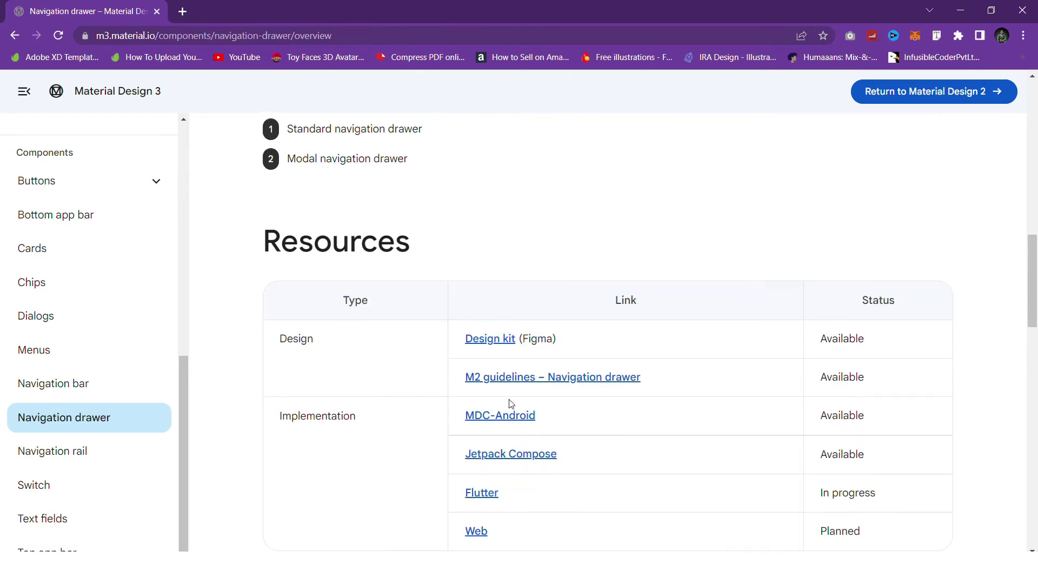
scroll(409, 359, up, 8)
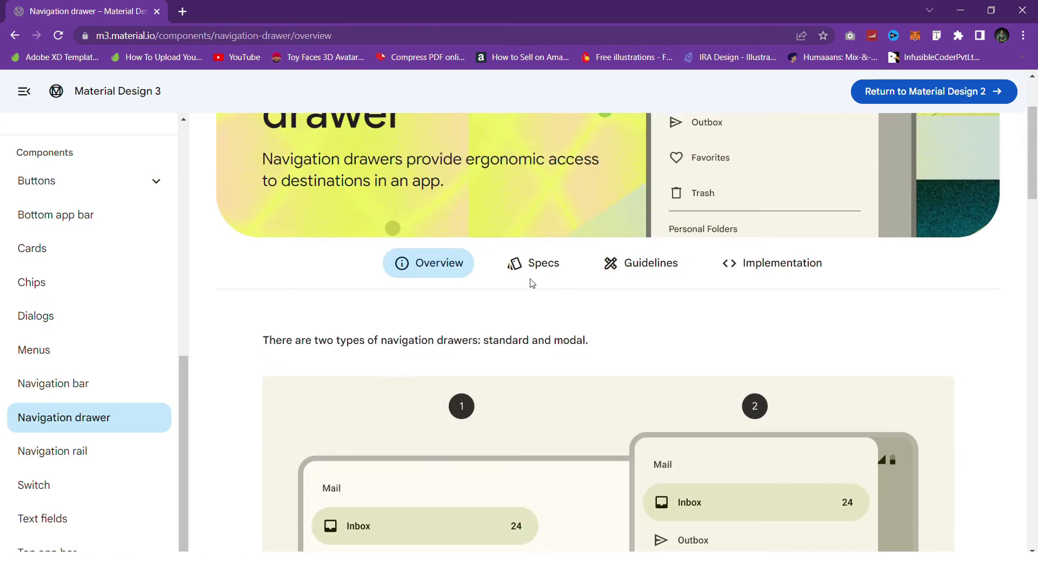
click(536, 276)
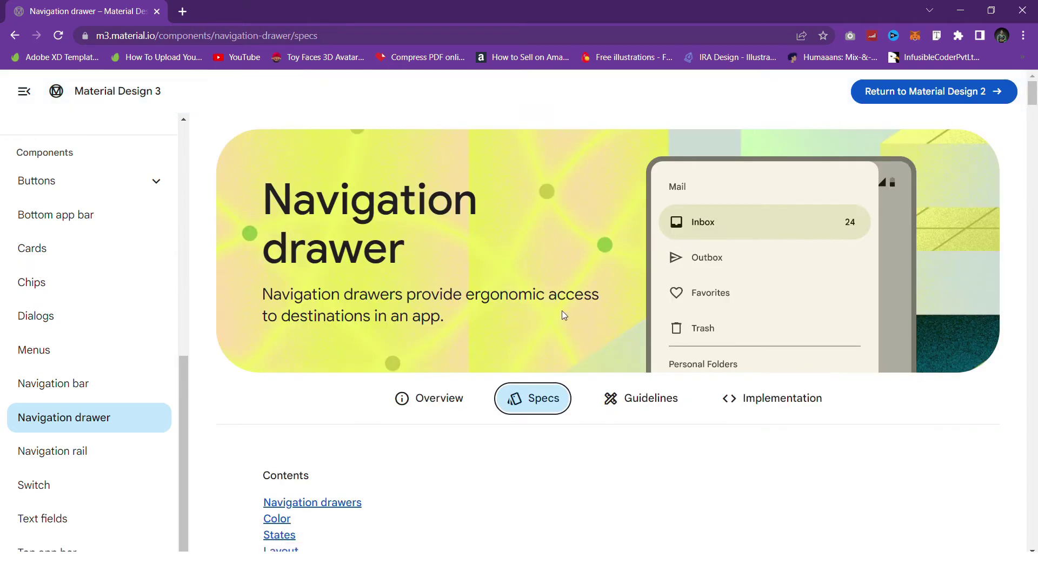
scroll(532, 361, down, 2)
scroll(532, 362, down, 1)
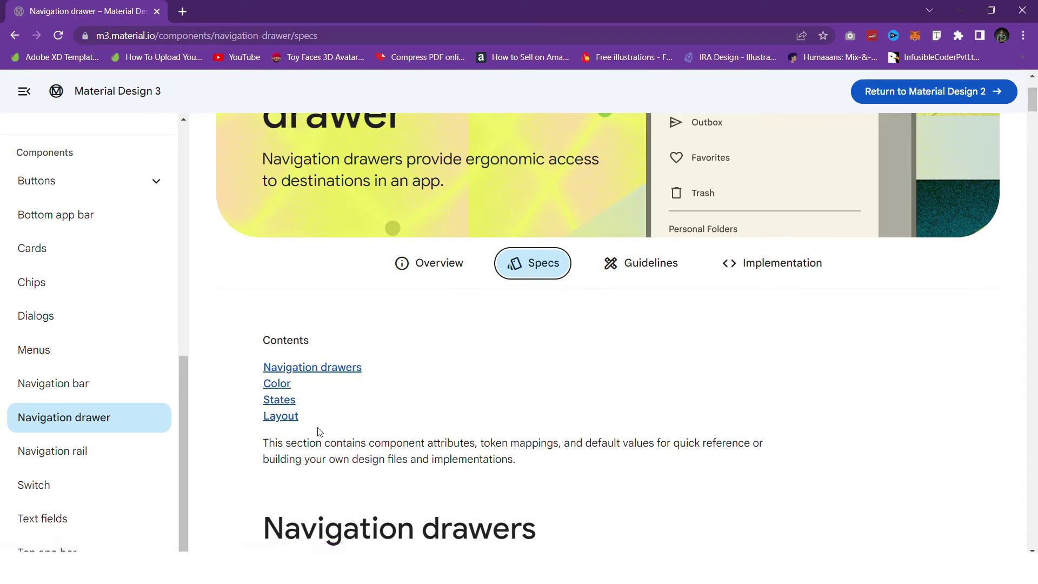
drag(247, 365, 344, 415)
click(345, 415)
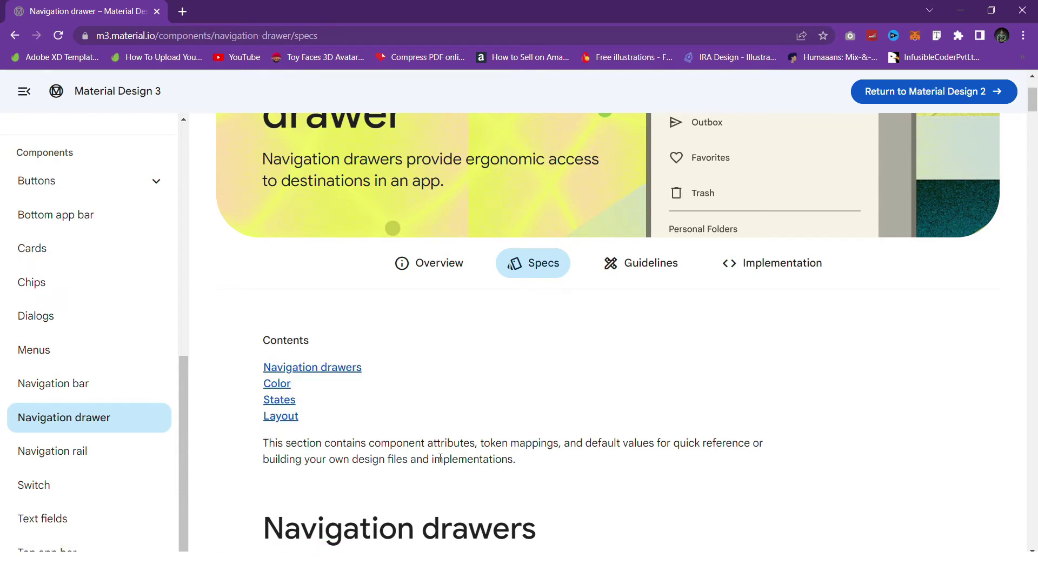
Step: Examine the numbered navigation drawer anatomy diagram, matching the container and other elements to their legend
scroll(439, 458, down, 3)
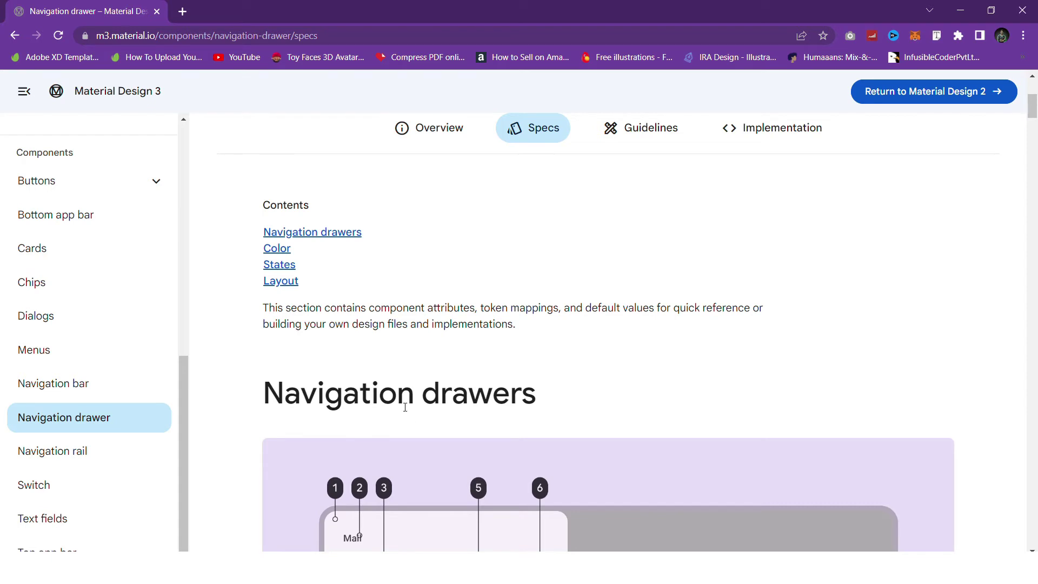
scroll(425, 435, down, 3)
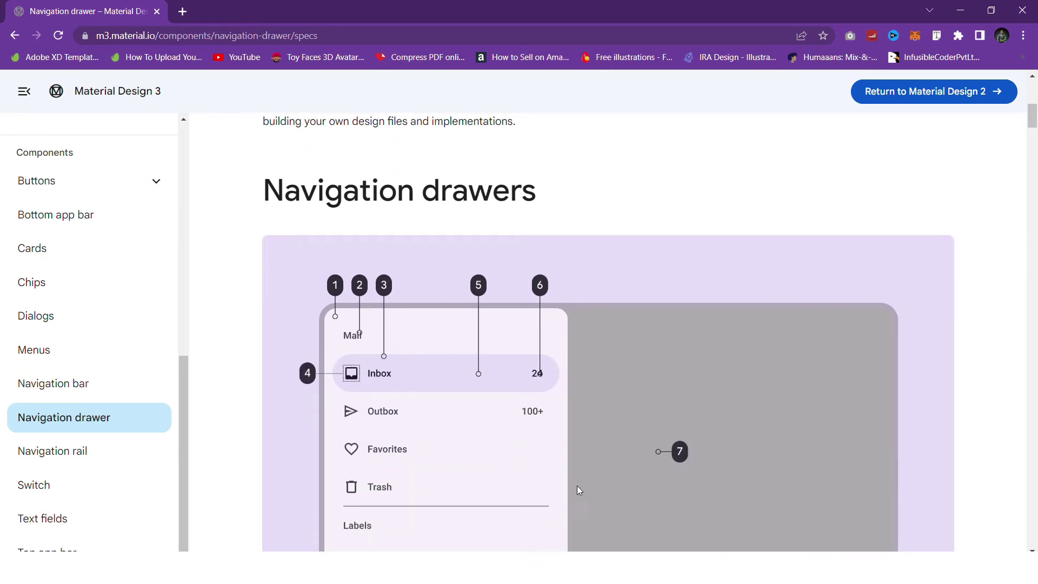
scroll(579, 489, down, 6)
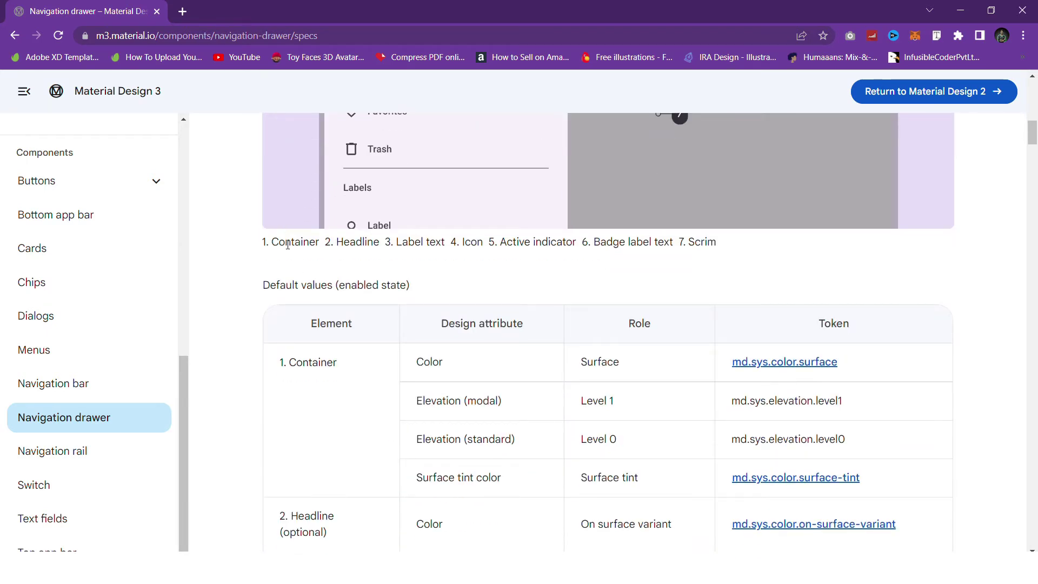
double_click(288, 244)
scroll(288, 244, up, 3)
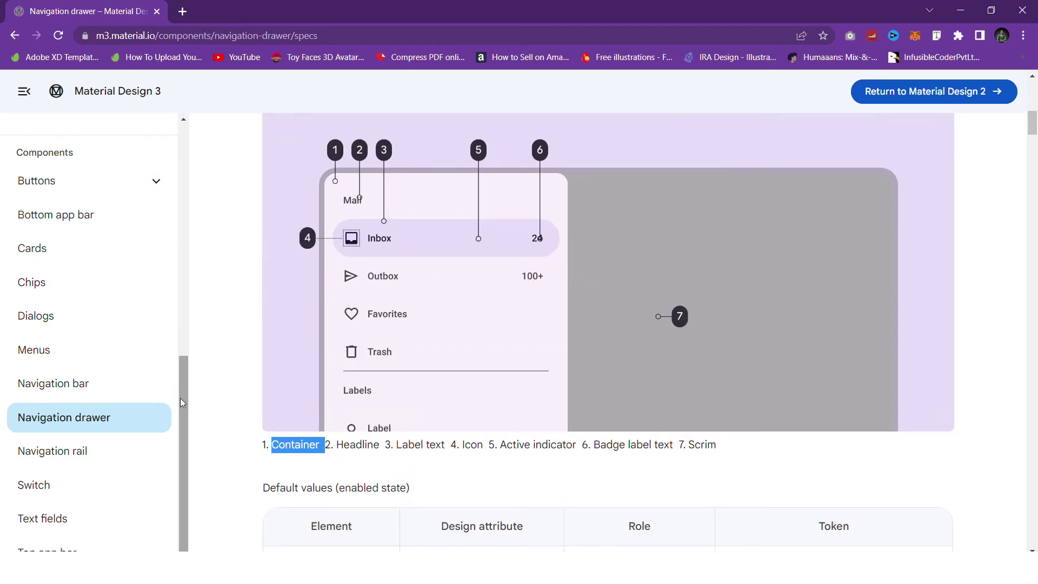
click(341, 262)
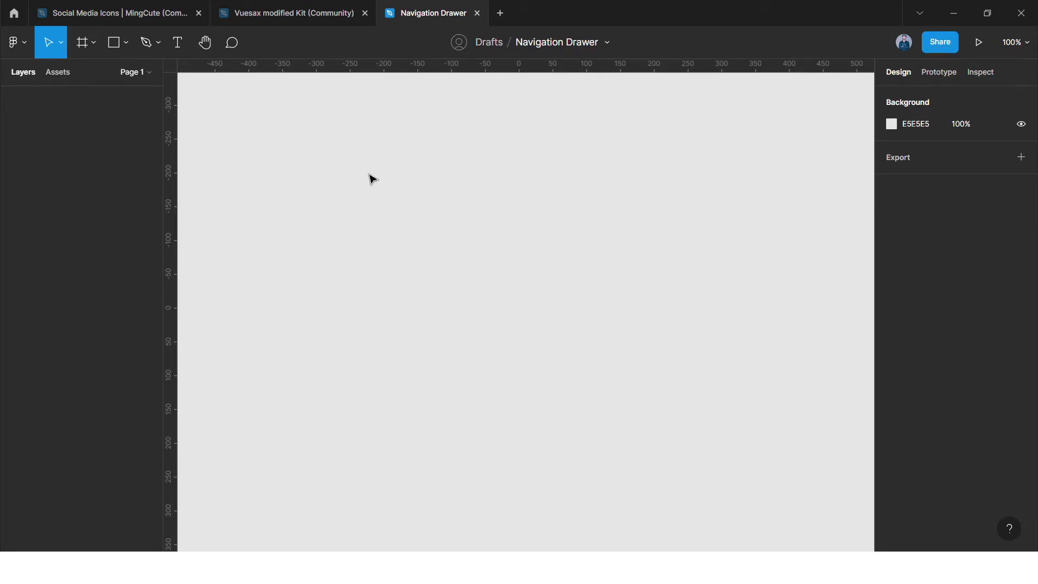
Step: Switch to the Navigation Drawer file in Figma and rename Page 1 as Design Kit
click(136, 74)
double_click(40, 121)
text(De)
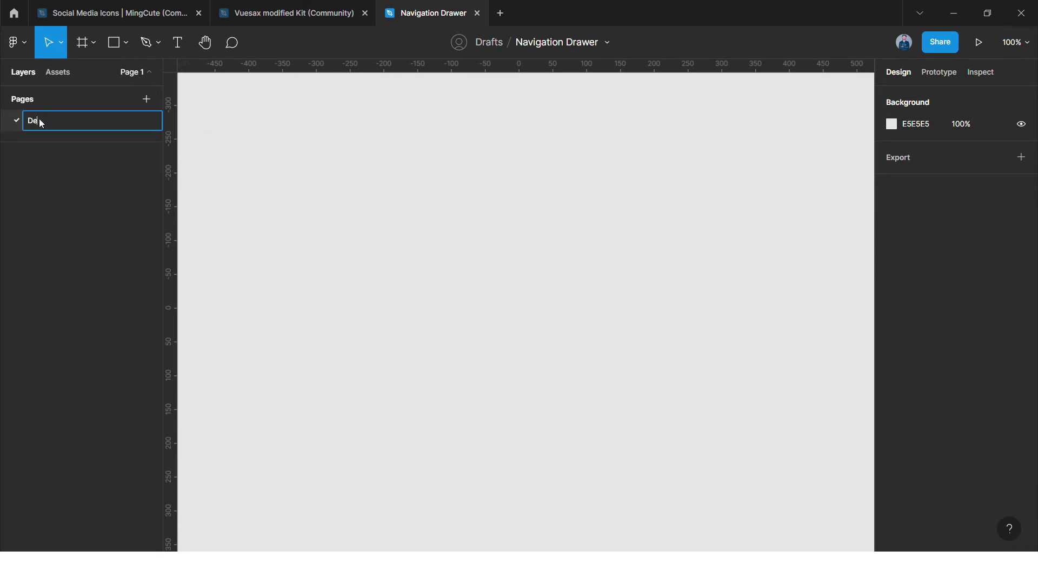
text(sign Kit)
key(Return)
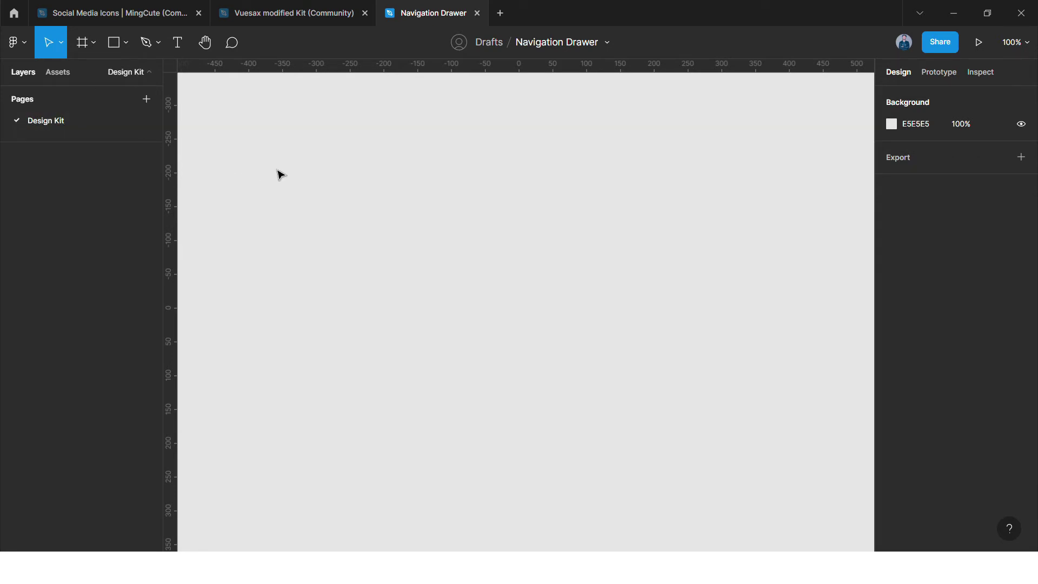
Step: Add an iPhone 13 mini frame, 375 × 812, to the empty canvas
click(110, 47)
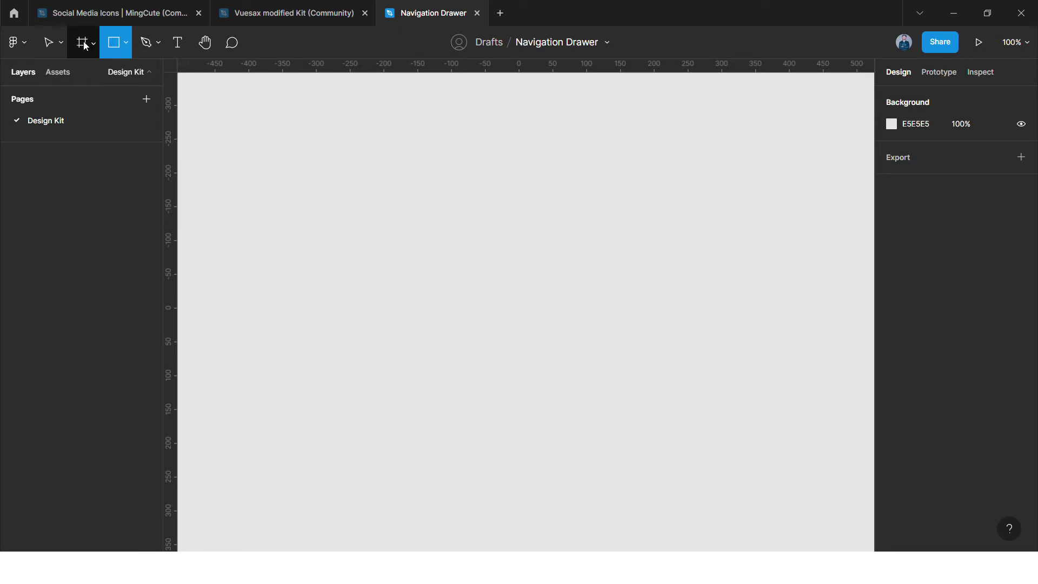
click(84, 45)
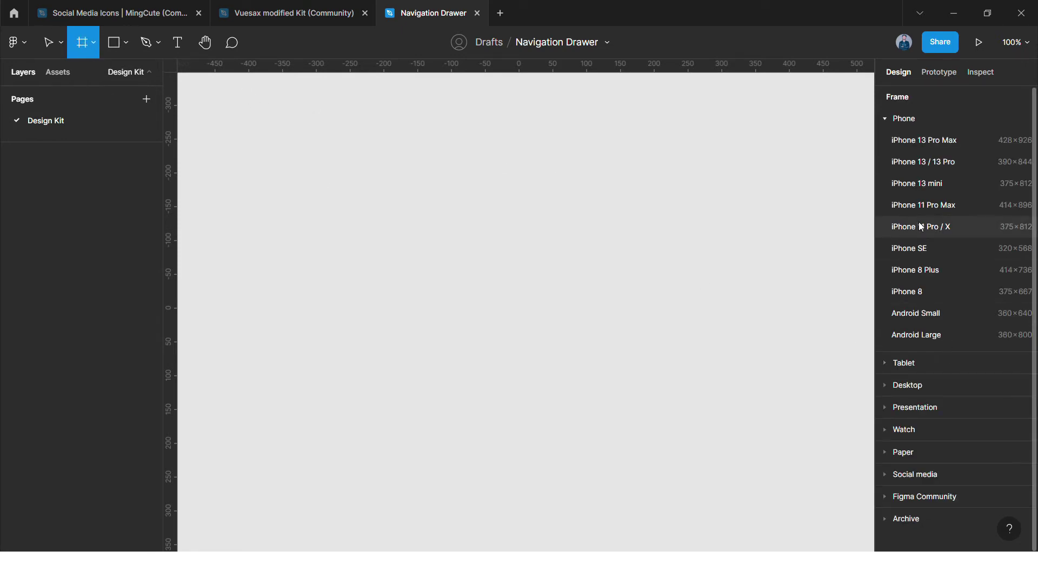
click(921, 184)
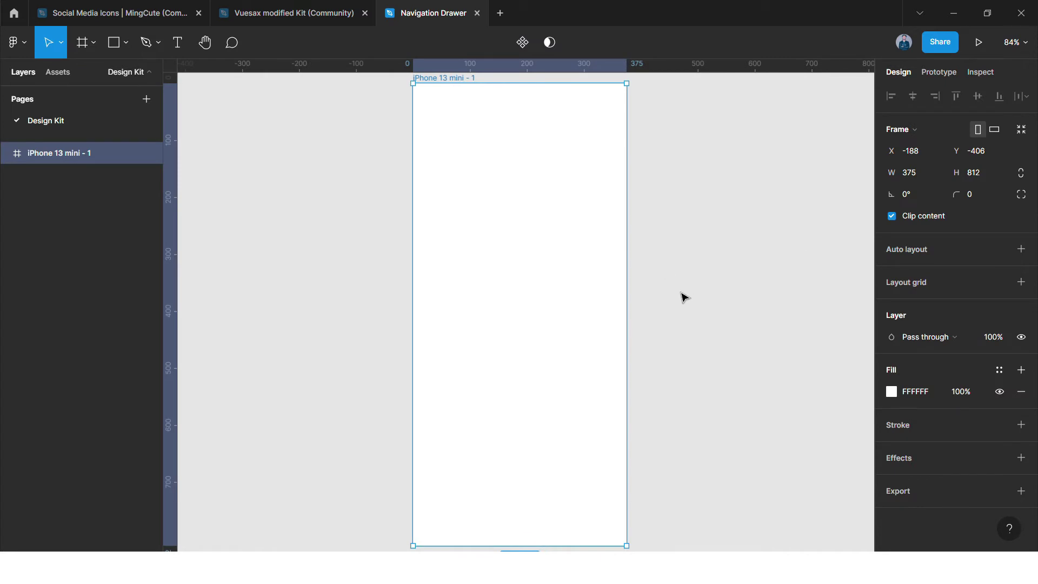
Step: Rename the iPhone 13 mini frame as Nav Drawer and deselect it
scroll(618, 294, down, 3)
scroll(513, 233, right, 2)
double_click(392, 153)
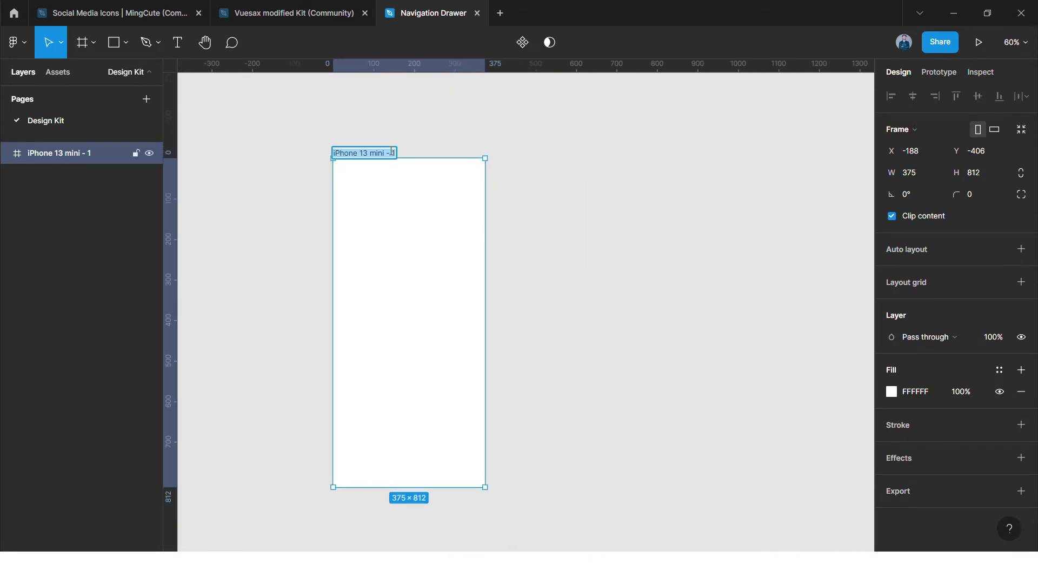
text(Nav)
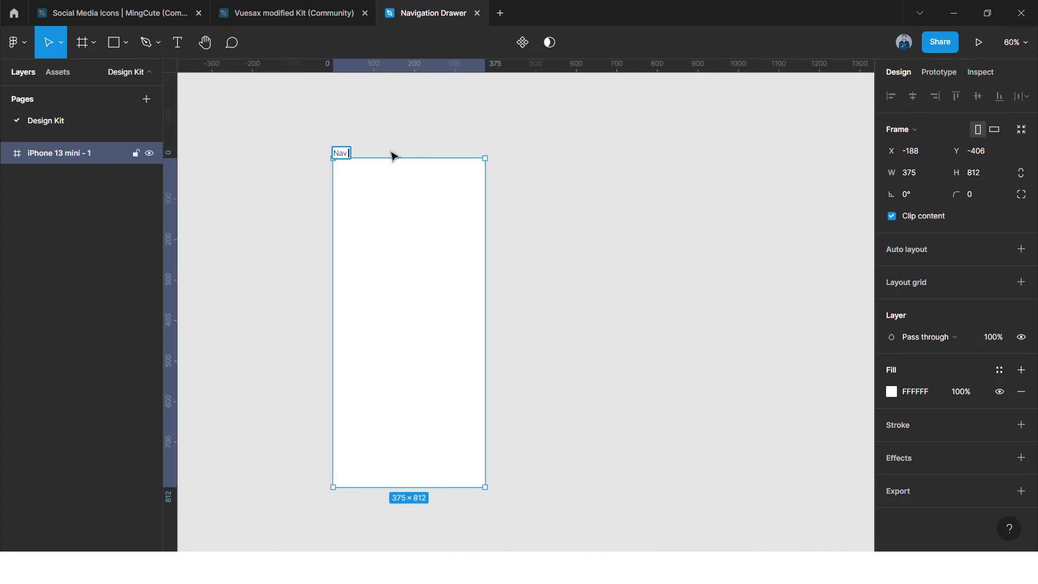
text( Drawer)
key(Return)
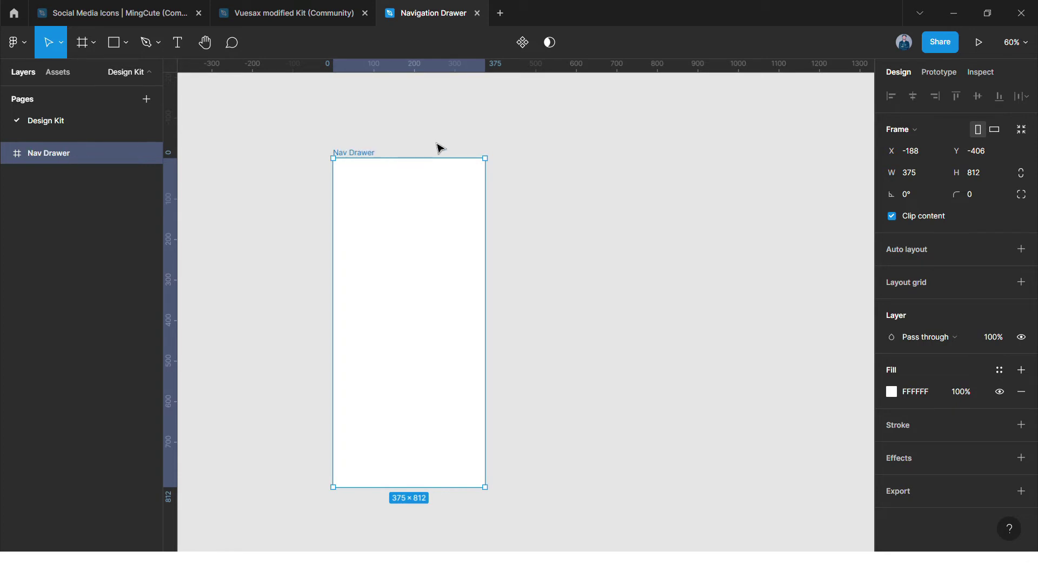
click(440, 148)
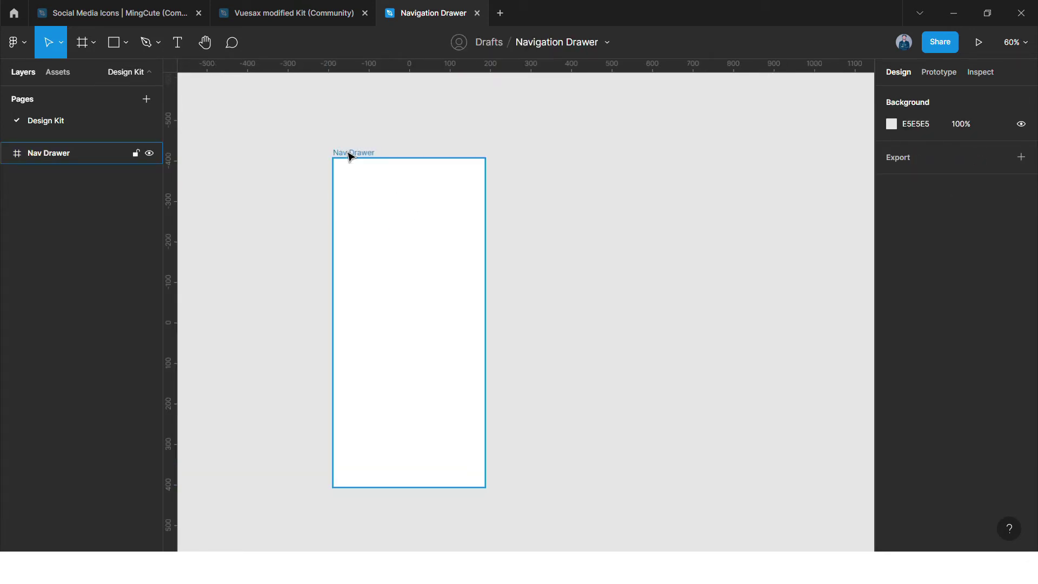
Step: Draw a rectangle inside the Nav Drawer frame and stretch it to cover the whole frame, 375 × 812
click(113, 43)
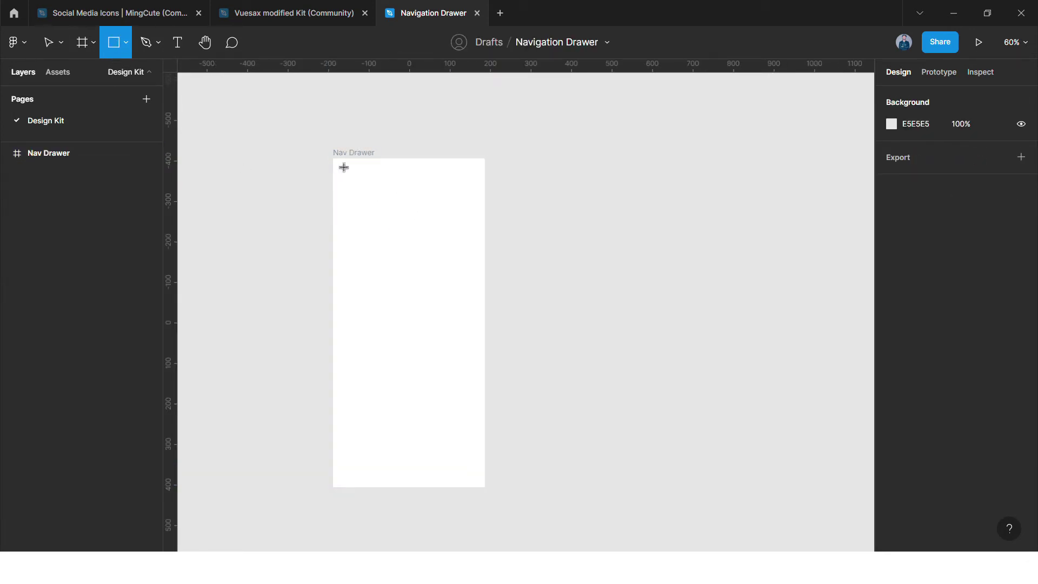
drag(343, 167, 455, 487)
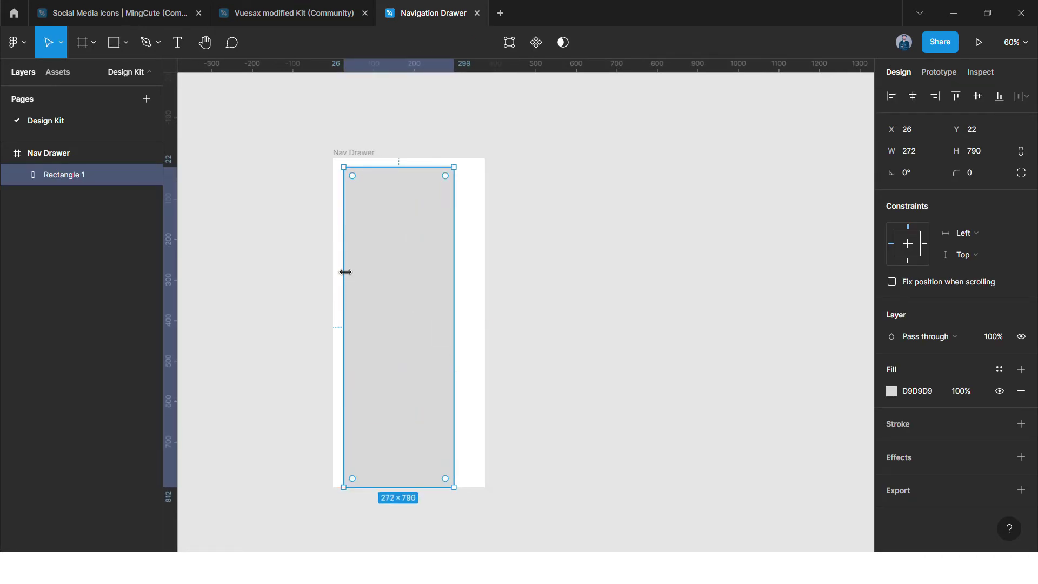
drag(343, 272, 332, 273)
drag(416, 167, 417, 157)
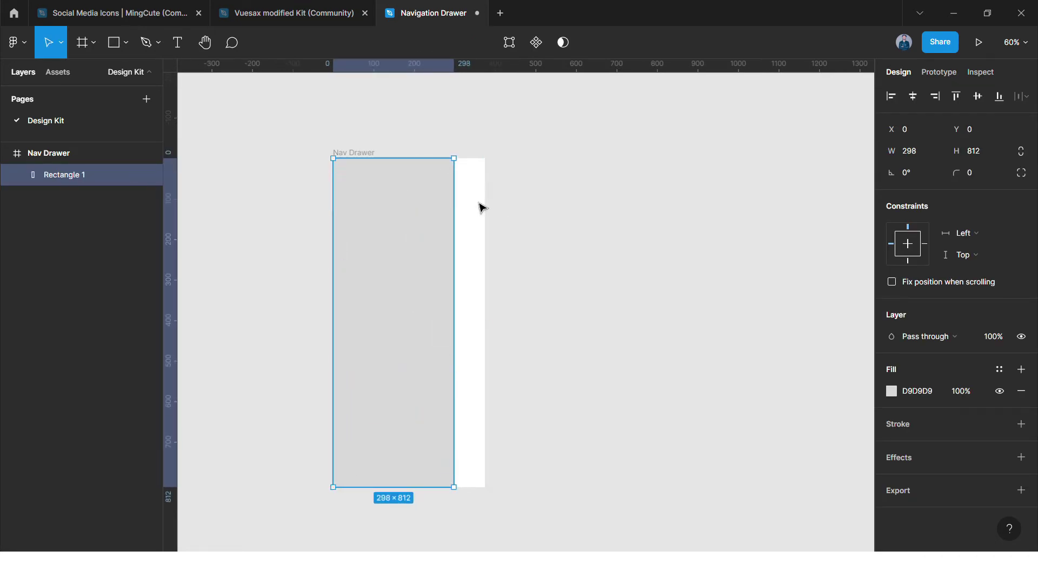
drag(454, 214, 485, 214)
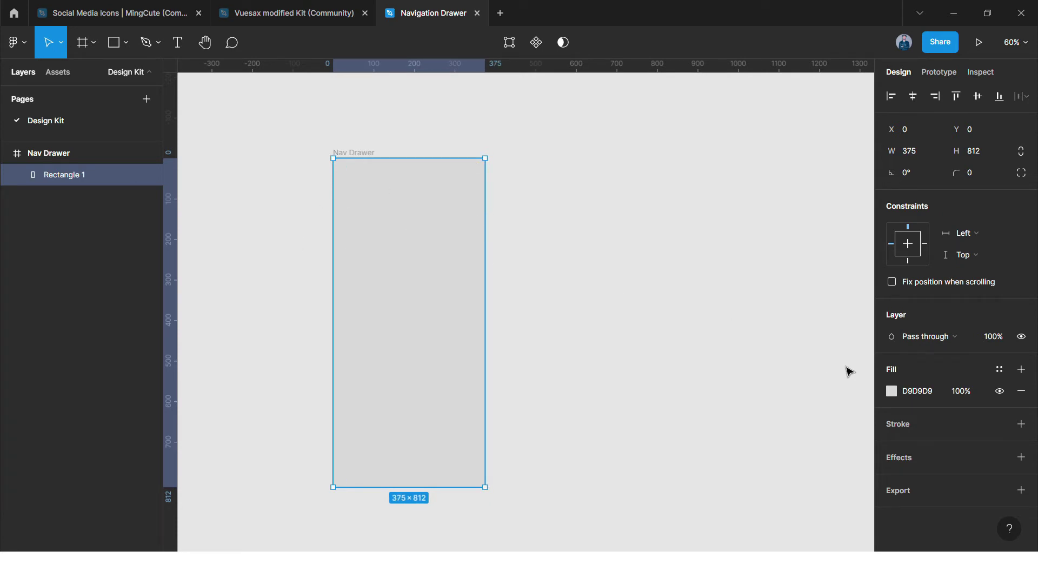
Step: Change the full-frame rectangle's fill to black (000000) at 40% opacity
click(891, 391)
drag(809, 331, 672, 427)
click(675, 411)
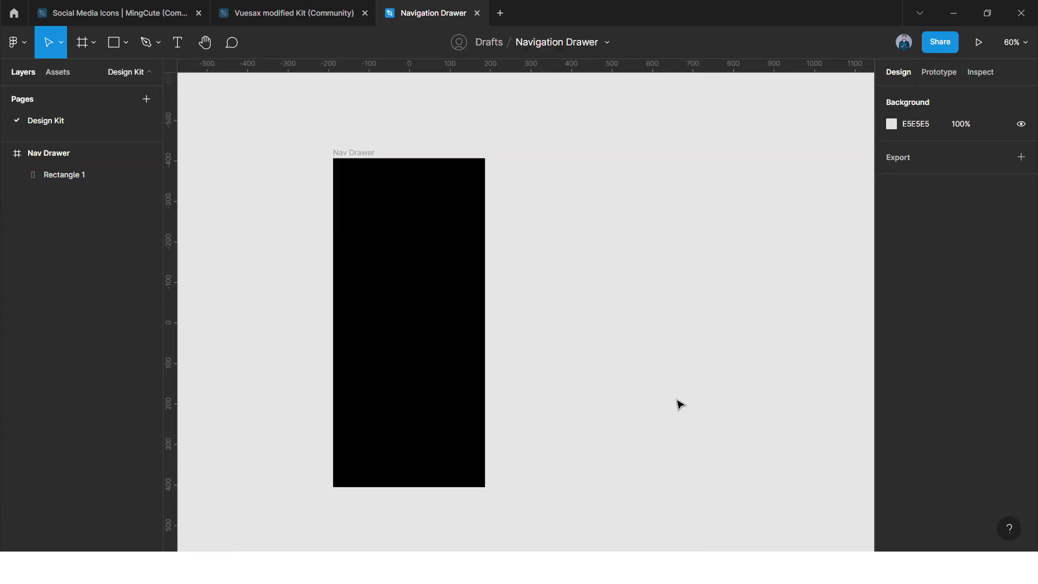
click(466, 267)
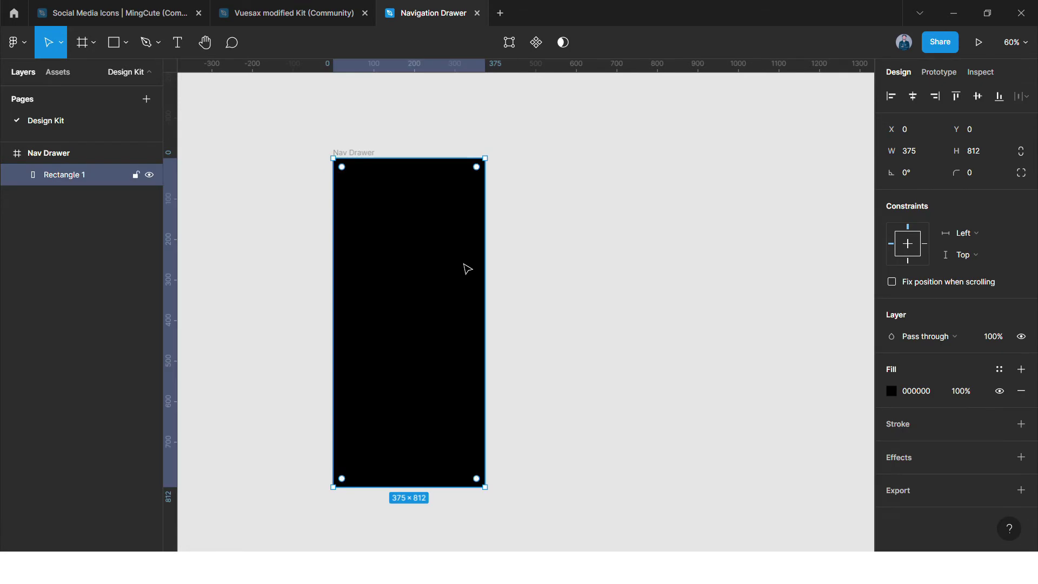
click(959, 393)
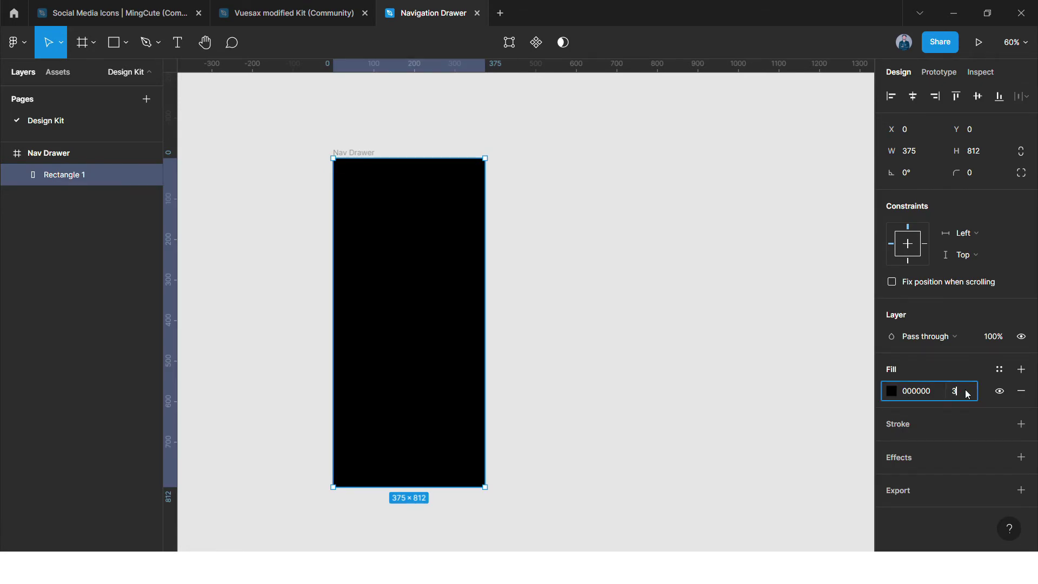
text(0)
key(Return)
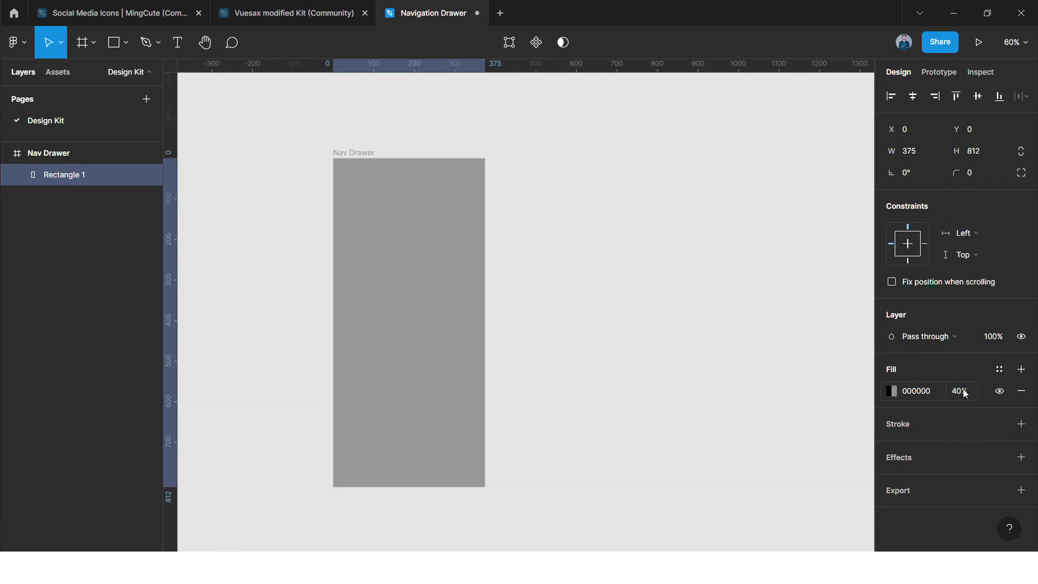
click(602, 334)
Step: Duplicate the full-frame rectangle in place and set the copy's width to 316, keeping it aligned to the frame's left edge
click(442, 247)
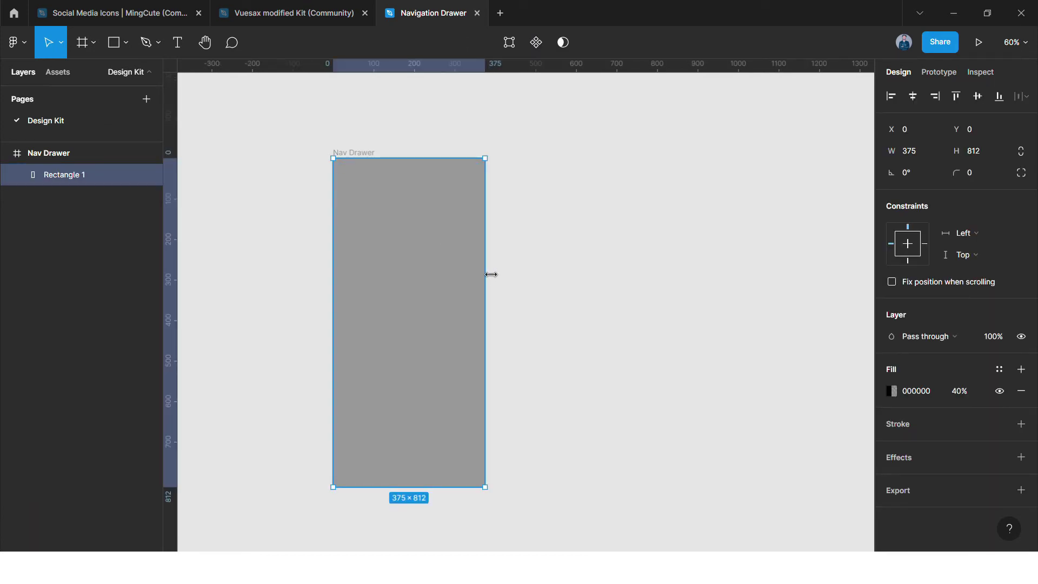
drag(485, 274, 483, 276)
key(ctrl+v)
drag(485, 251, 464, 252)
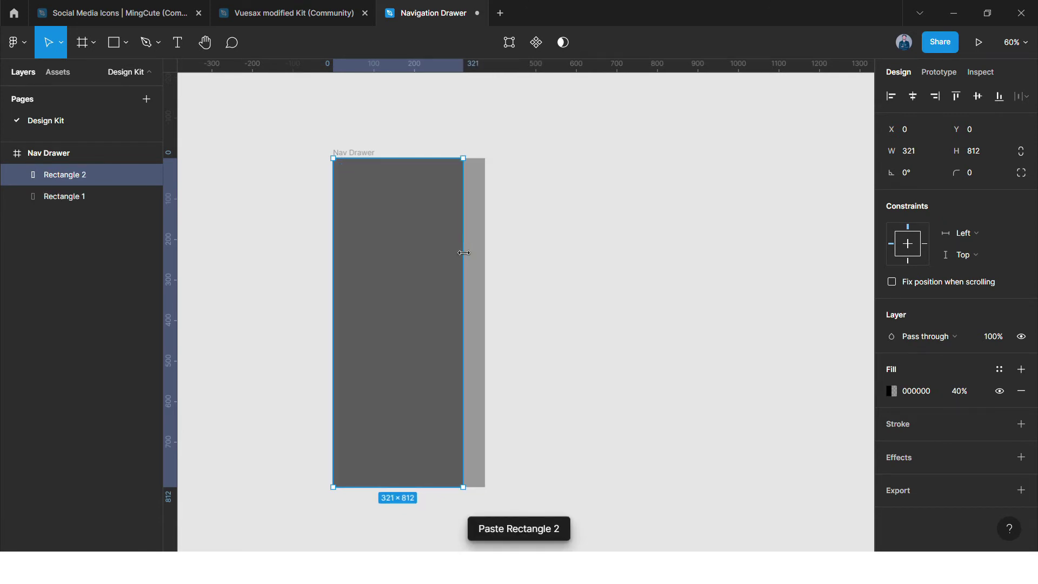
click(925, 151)
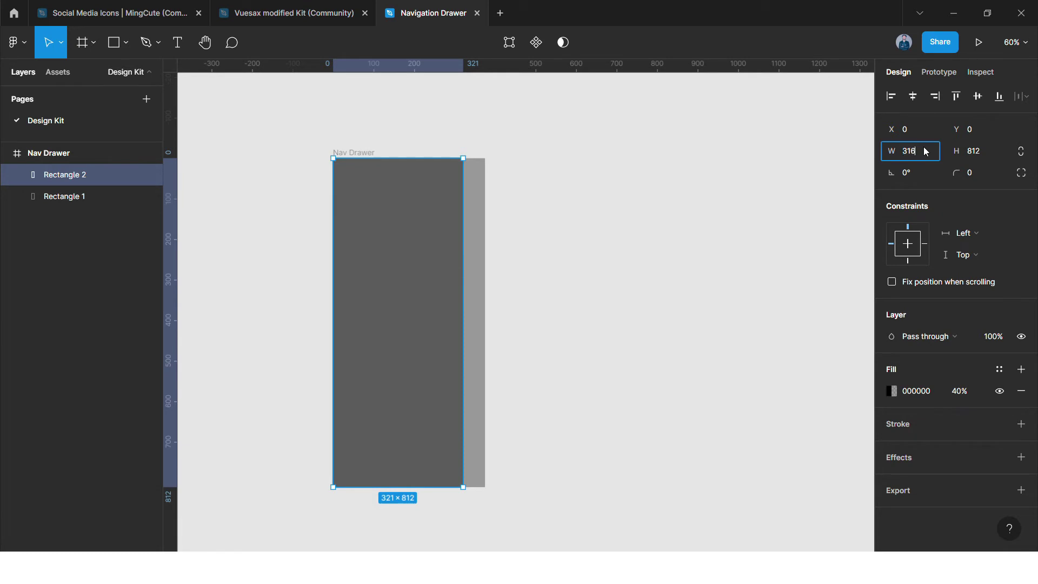
key(Return)
click(622, 269)
click(452, 233)
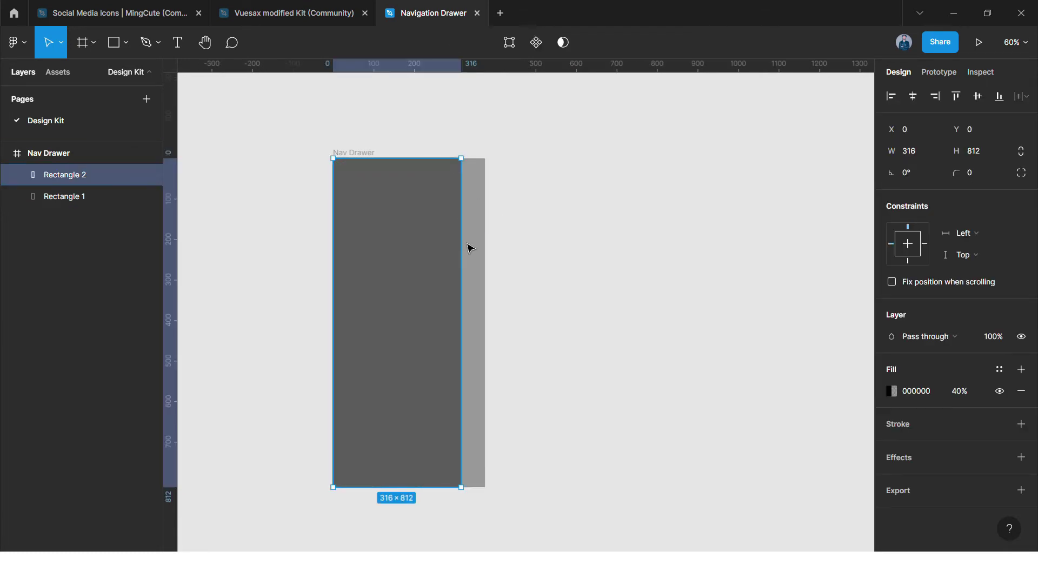
key(Return)
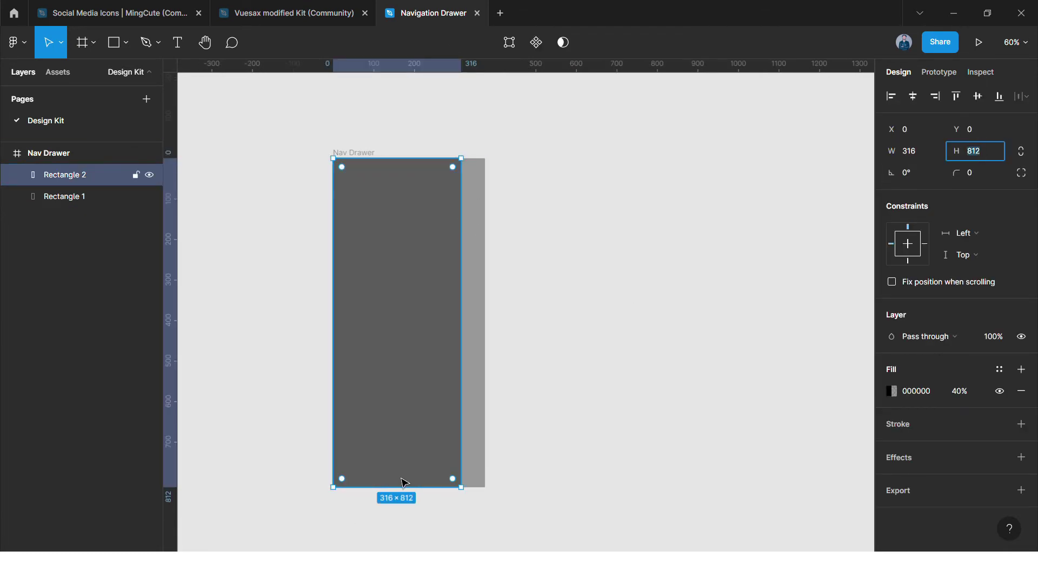
click(529, 423)
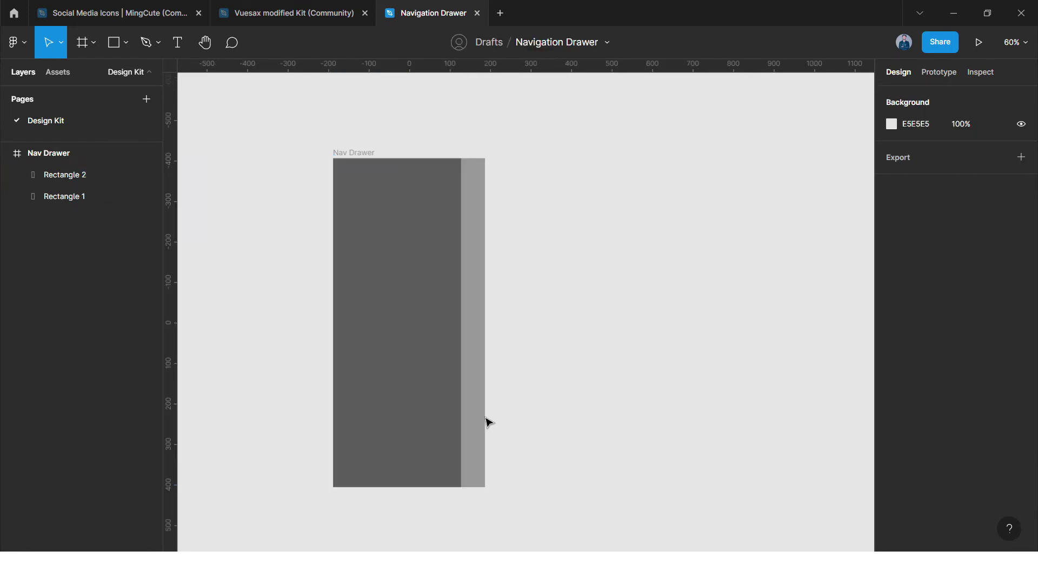
Step: Set the fill opacity of the full-width rectangle behind the drawer panel to 20%
click(468, 176)
scroll(468, 176, up, 2)
click(958, 394)
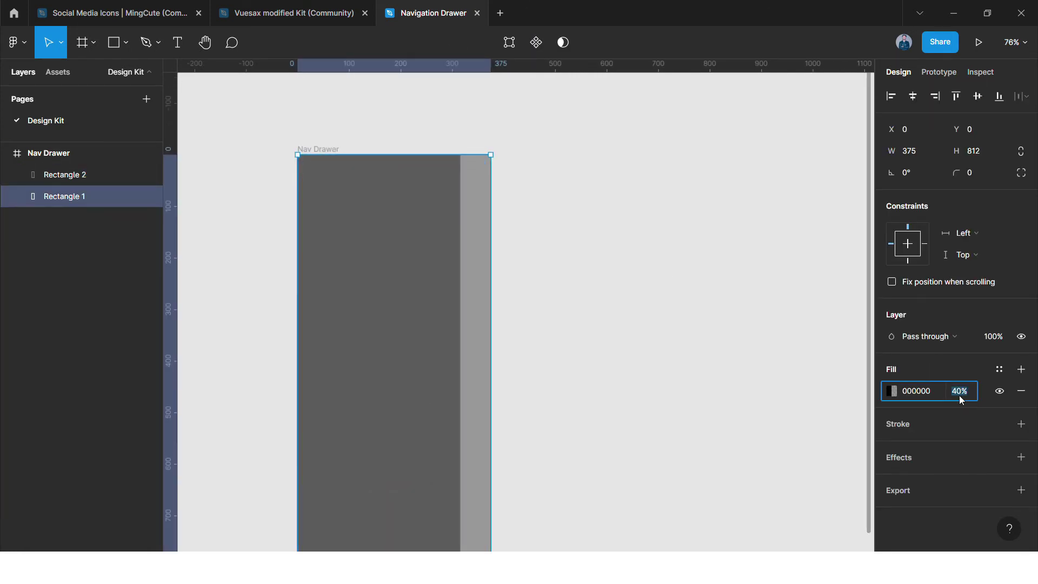
text(20)
key(Return)
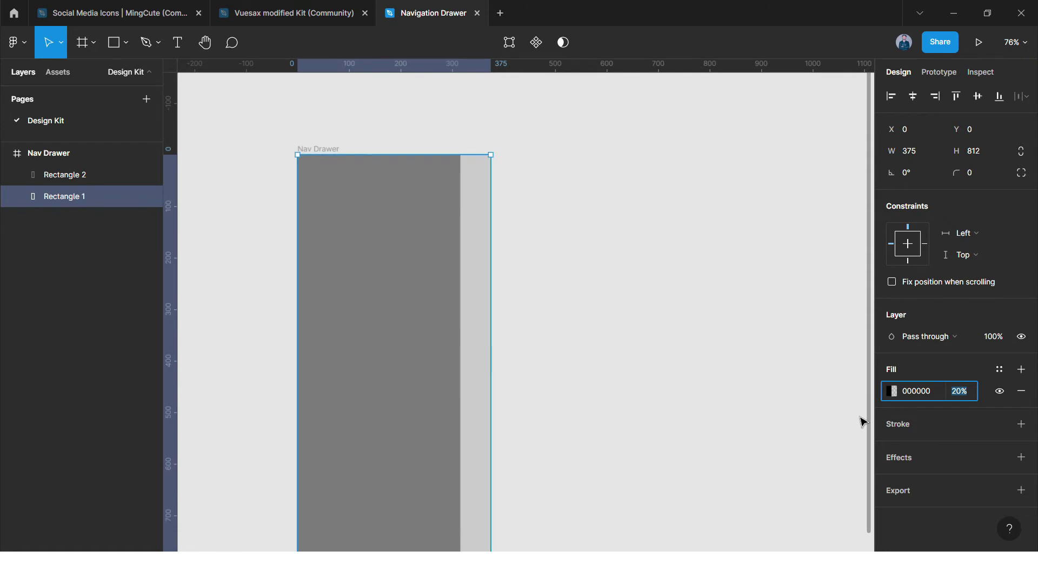
click(690, 414)
Step: Change the narrower drawer rectangle's fill to white (FFFFFF) at 100% opacity
scroll(690, 414, down, 3)
scroll(481, 359, up, 1)
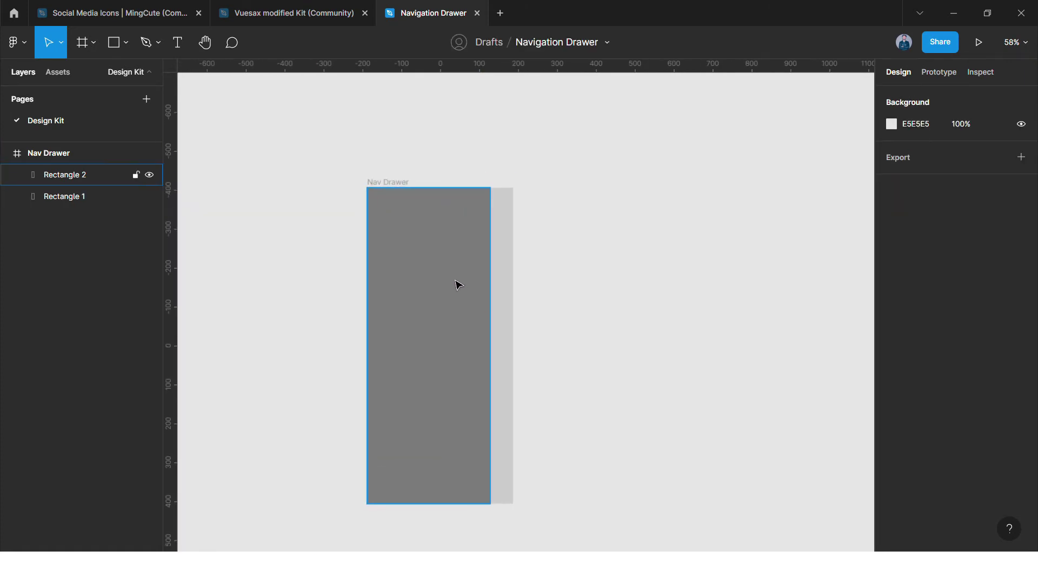
scroll(458, 214, up, 1)
click(433, 224)
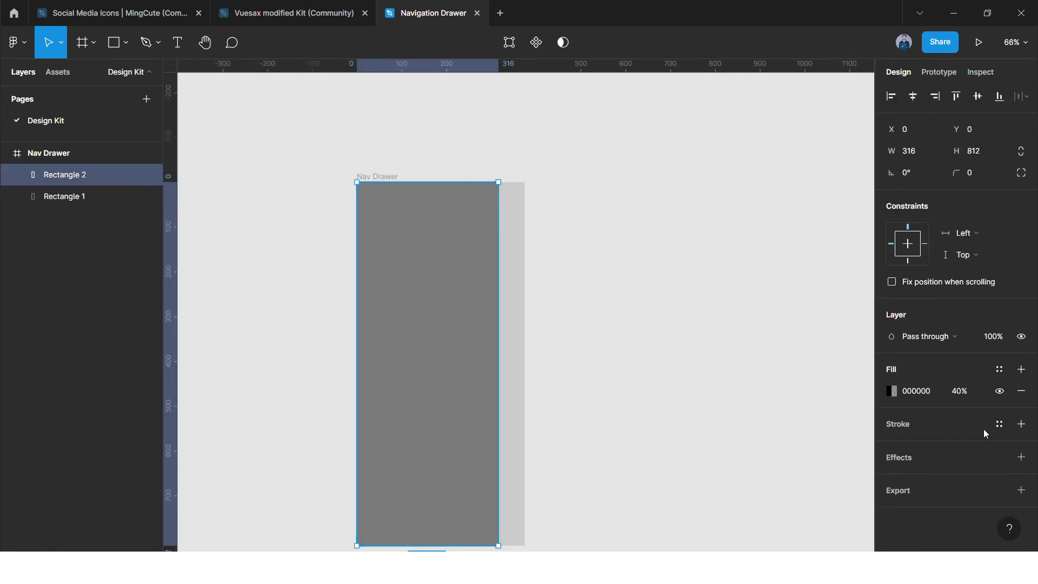
click(896, 397)
click(825, 296)
click(967, 391)
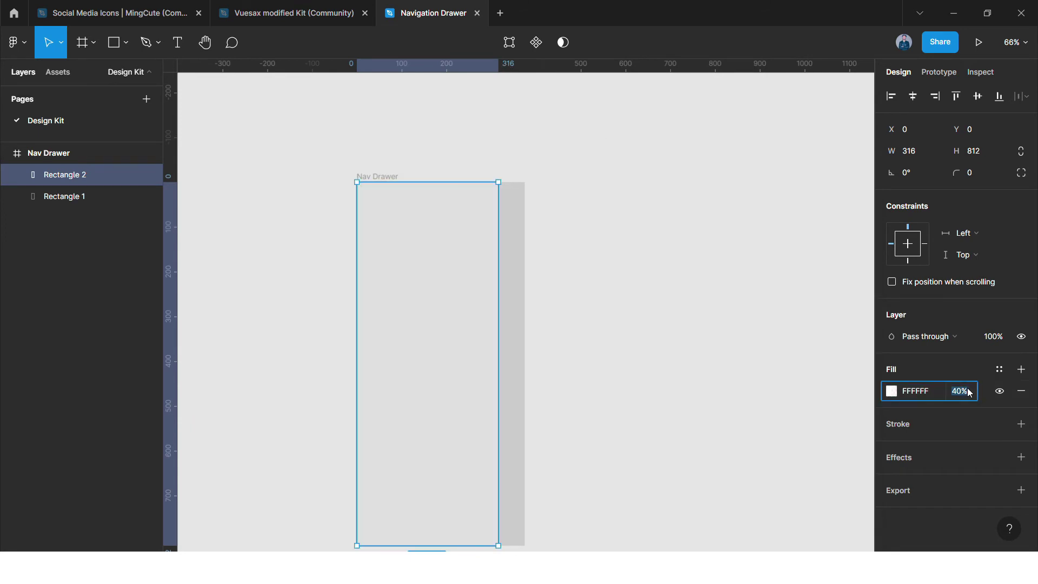
text(100)
key(Return)
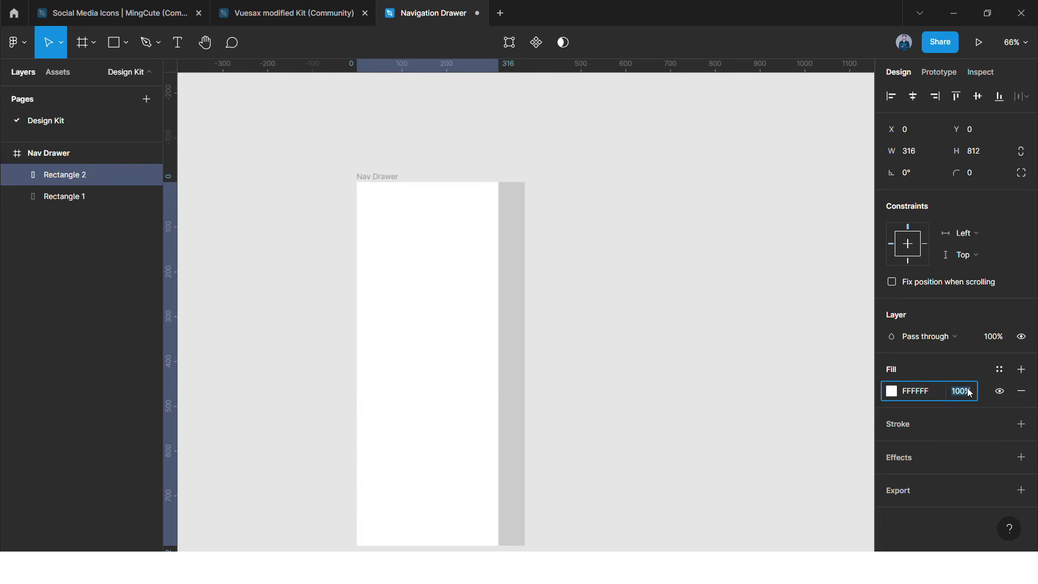
click(621, 373)
scroll(457, 221, down, 1)
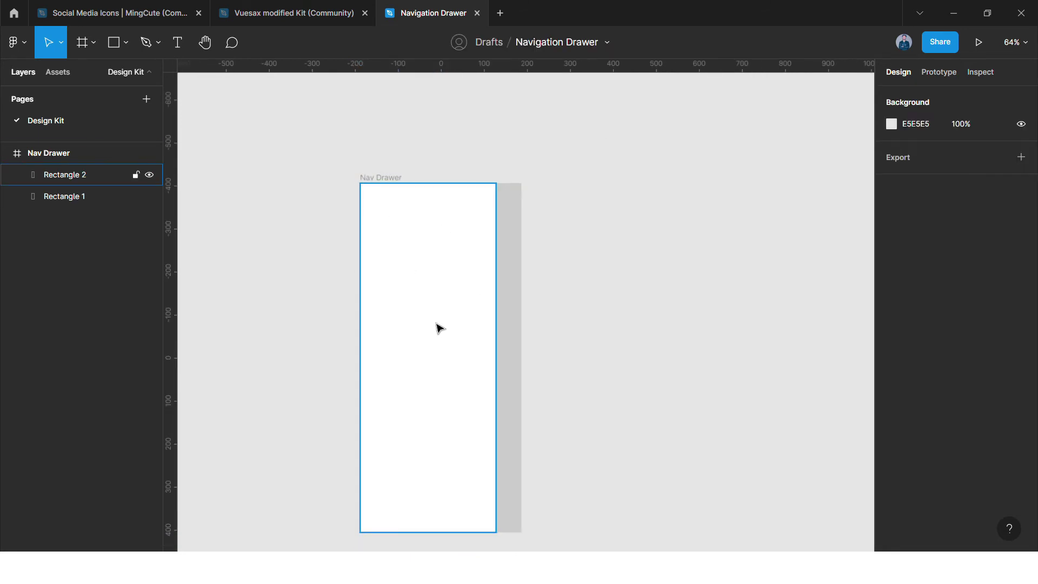
click(431, 215)
click(284, 363)
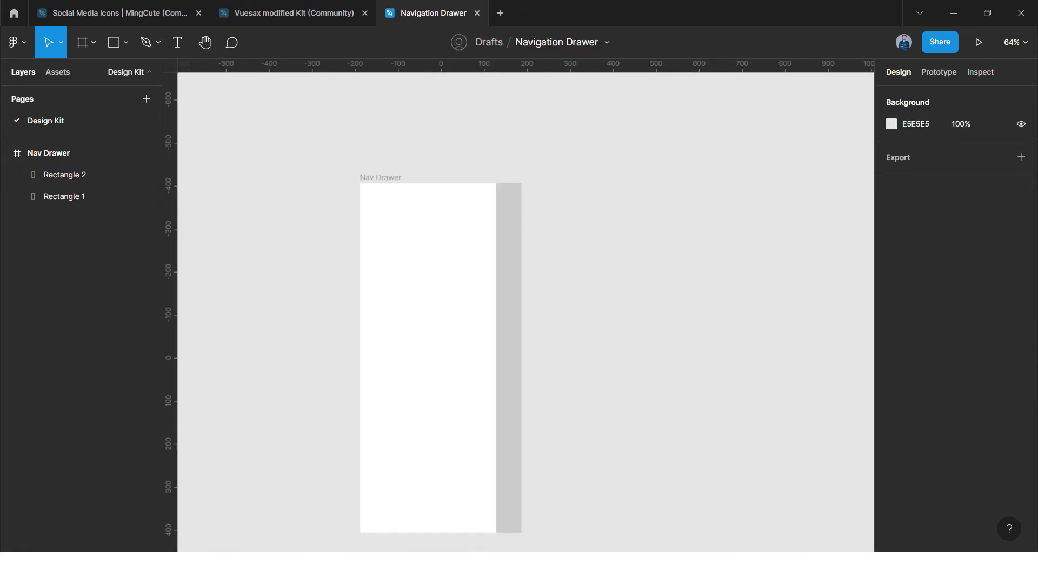
key(alt+Tab)
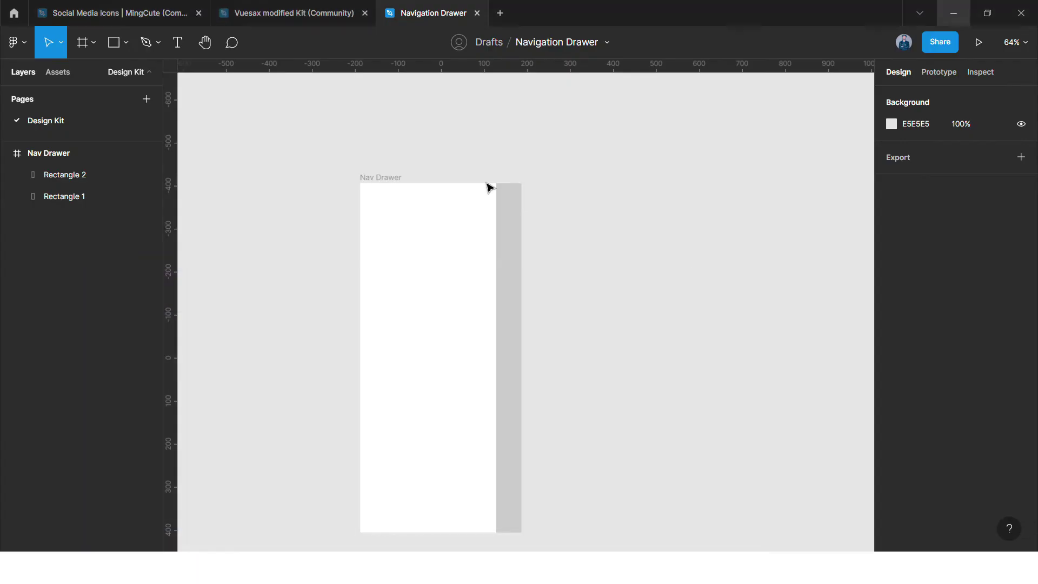
click(960, 10)
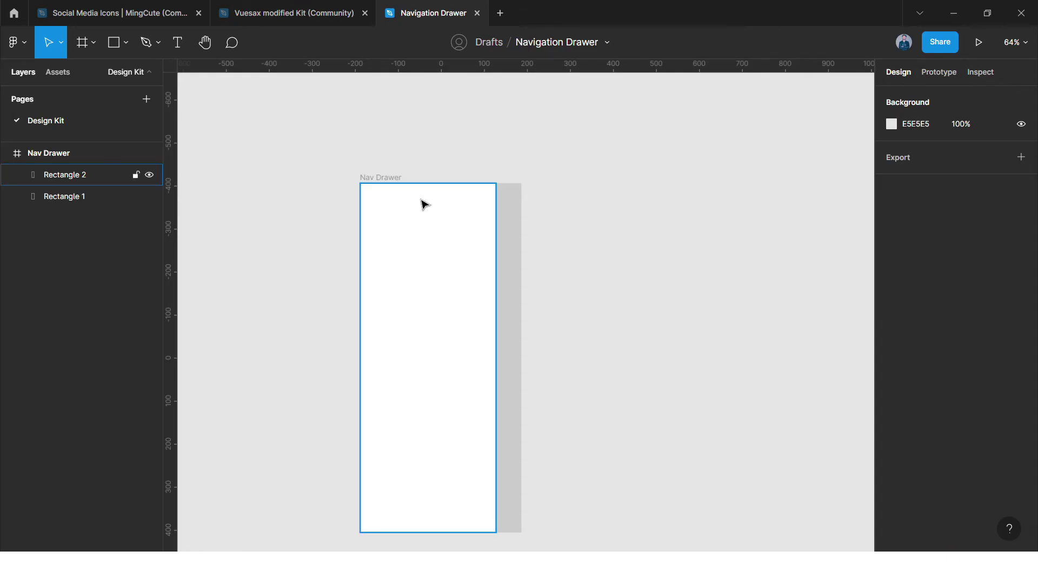
Step: Add the text "Headline" near the drawer panel's upper-left corner, at about X 29, Y 32
click(178, 44)
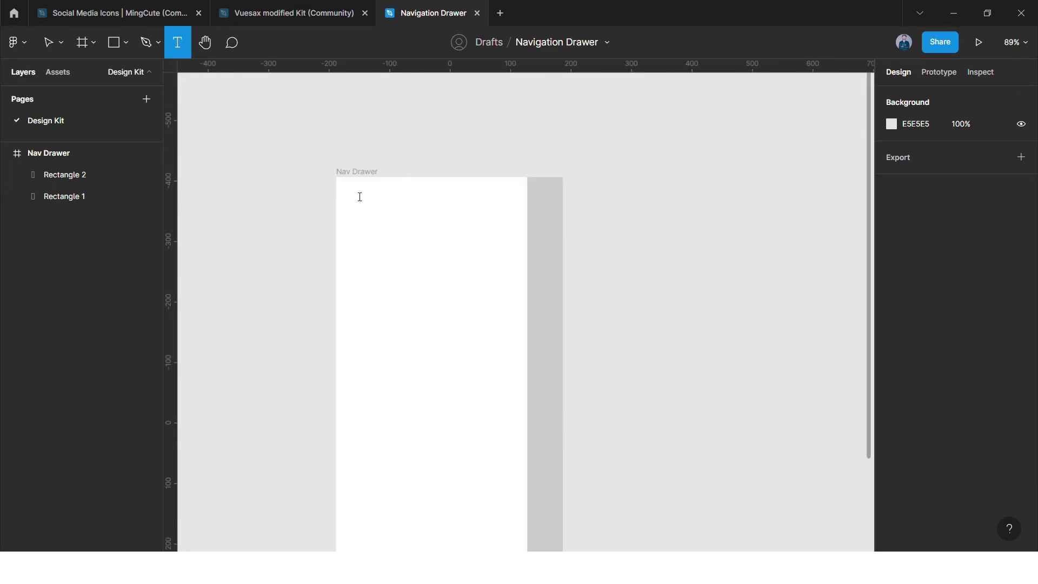
click(360, 197)
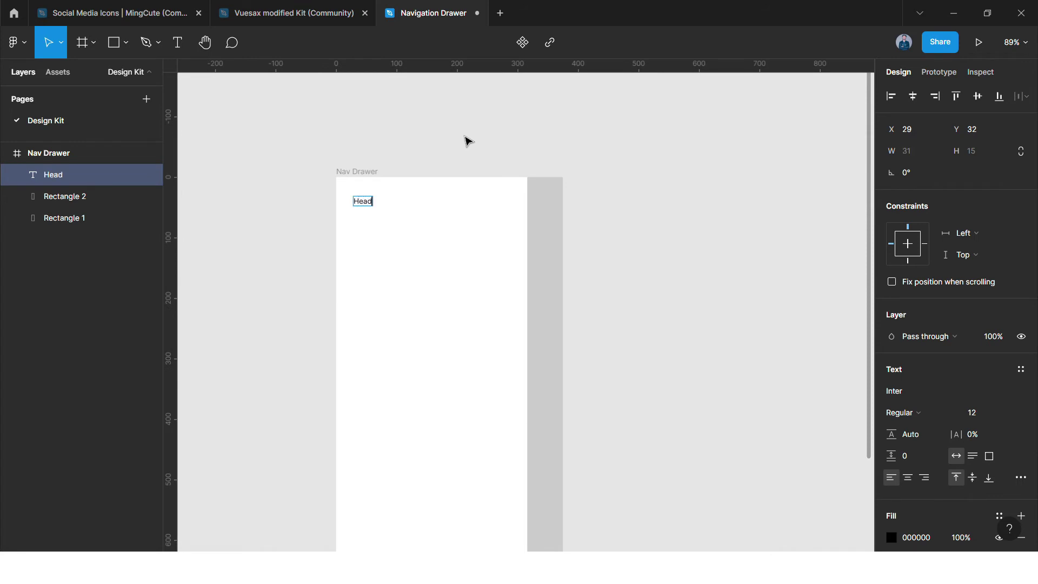
key(Escape)
scroll(364, 231, up, 1)
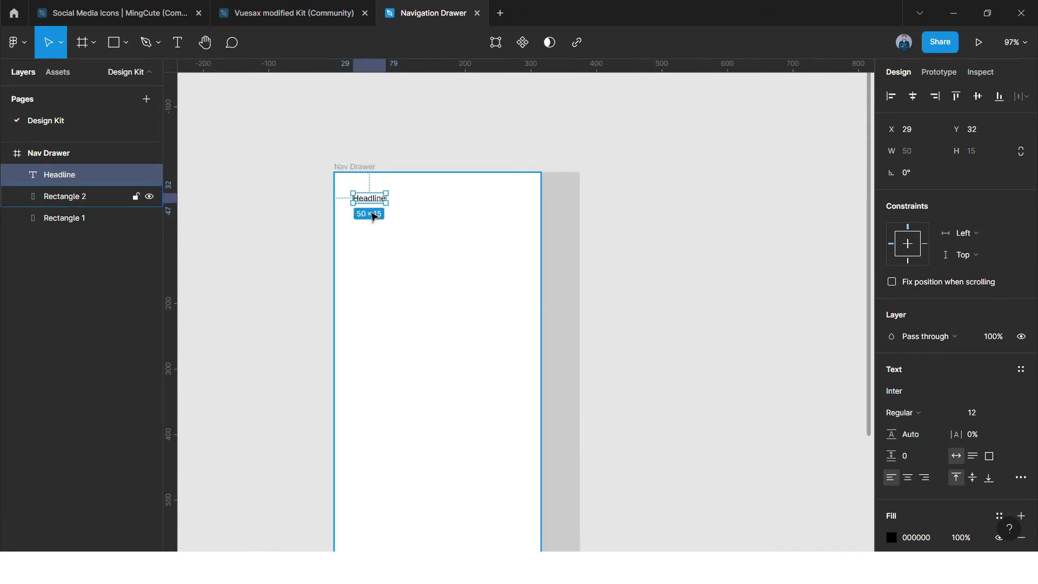
Step: Reposition the Headline text to X 16, Y 40 within the frame
click(417, 199)
click(369, 198)
drag(371, 203, 372, 194)
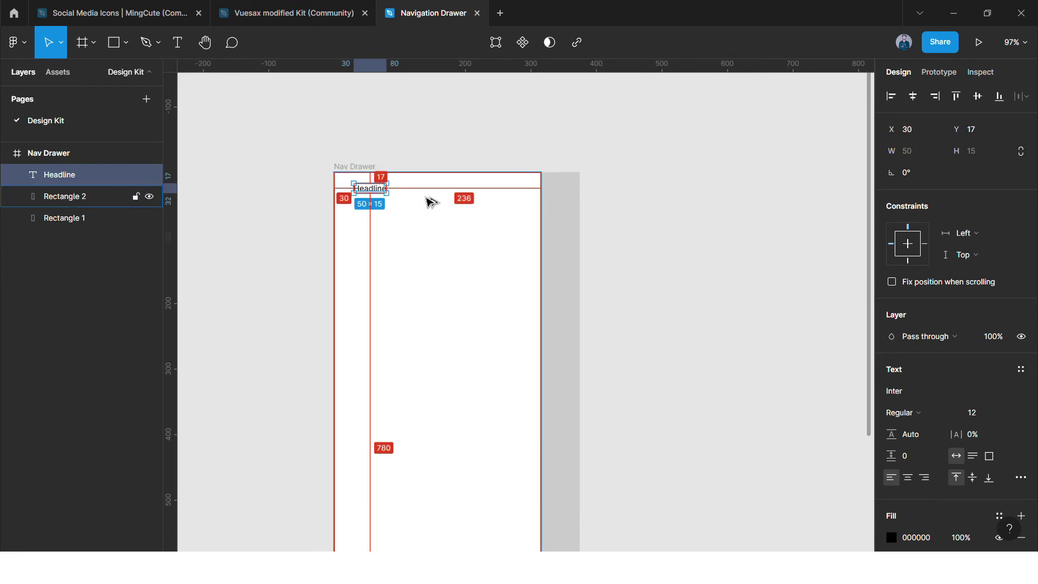
key(shift+Down)
key(shift+Down)
key(Down)
key(Down)
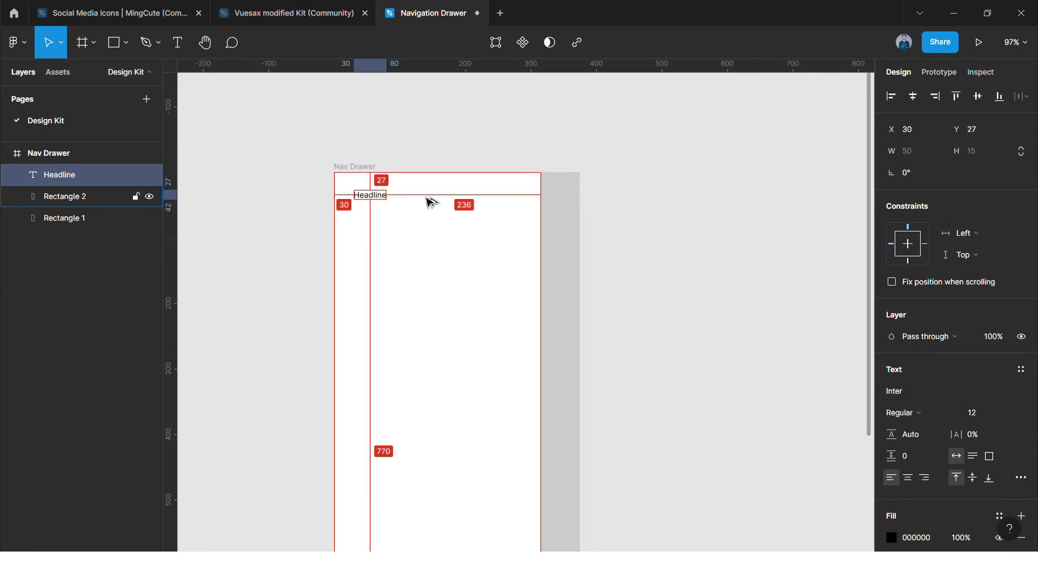
key(Down)
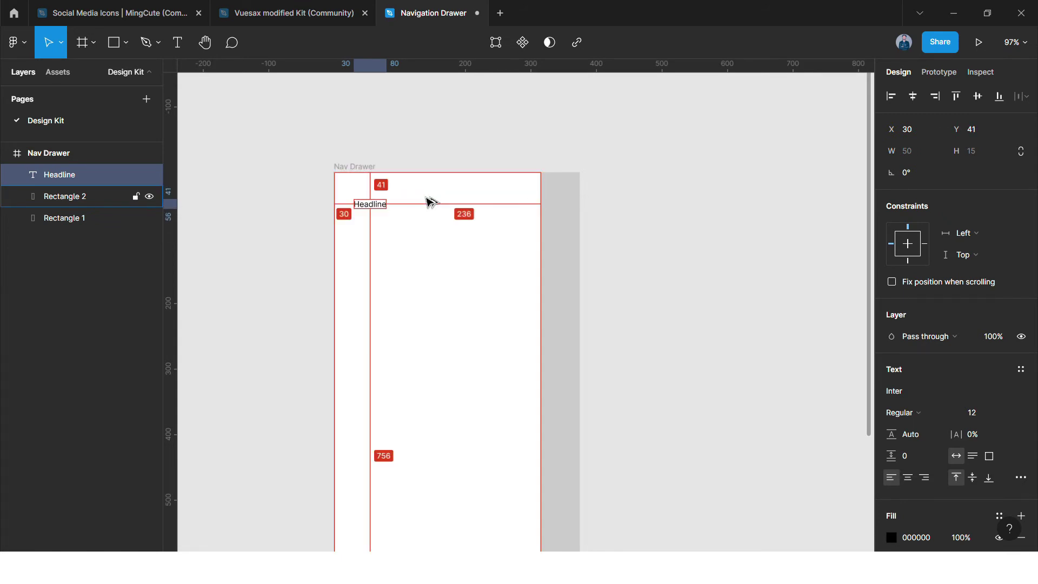
key(shift+Left)
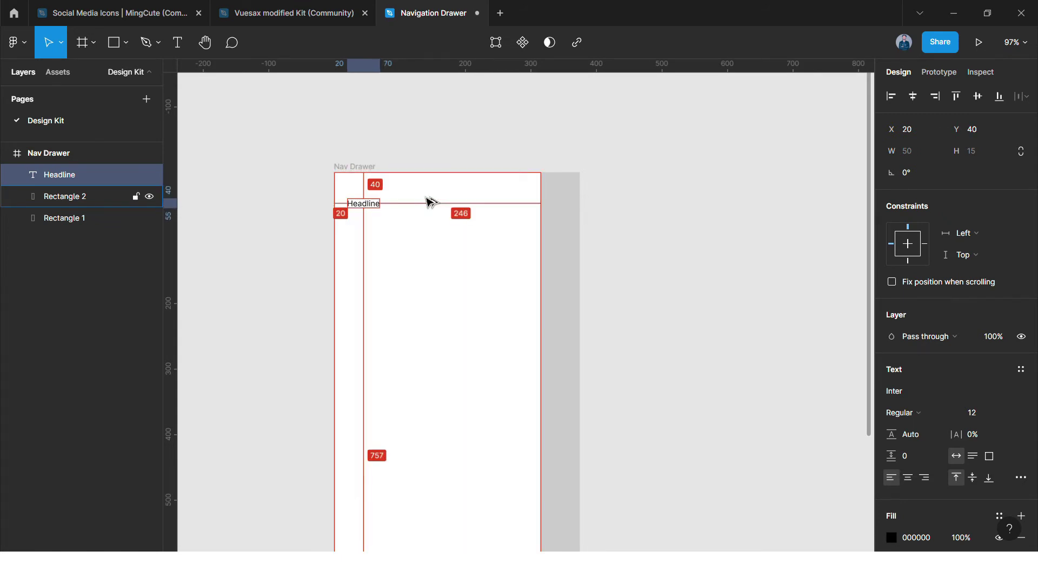
key(Left)
key(Left)
key(Left)
key(Left)
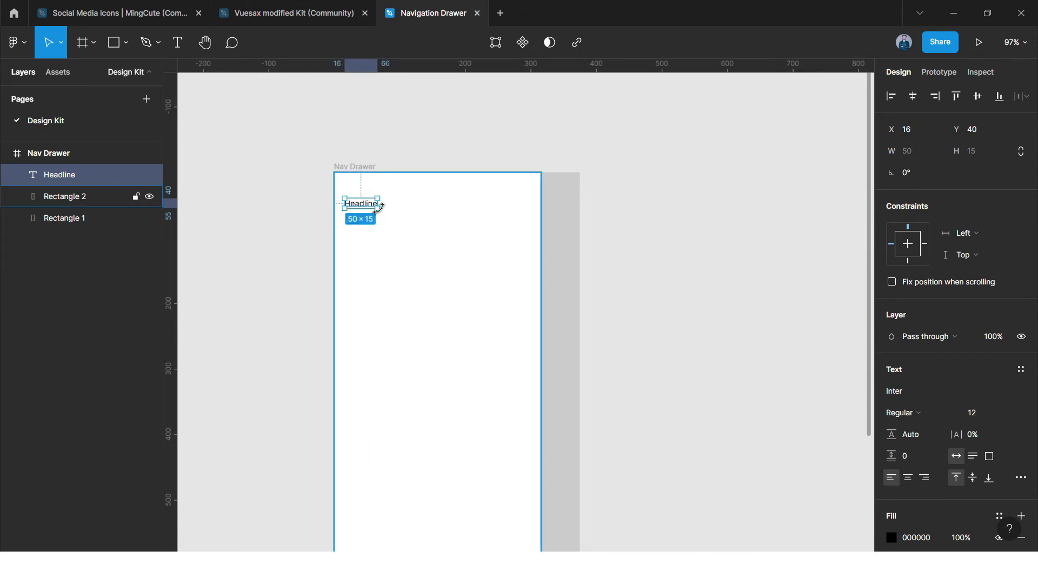
Step: Set the Headline text's font size to 18 and check its spacing to the panel edges
click(991, 414)
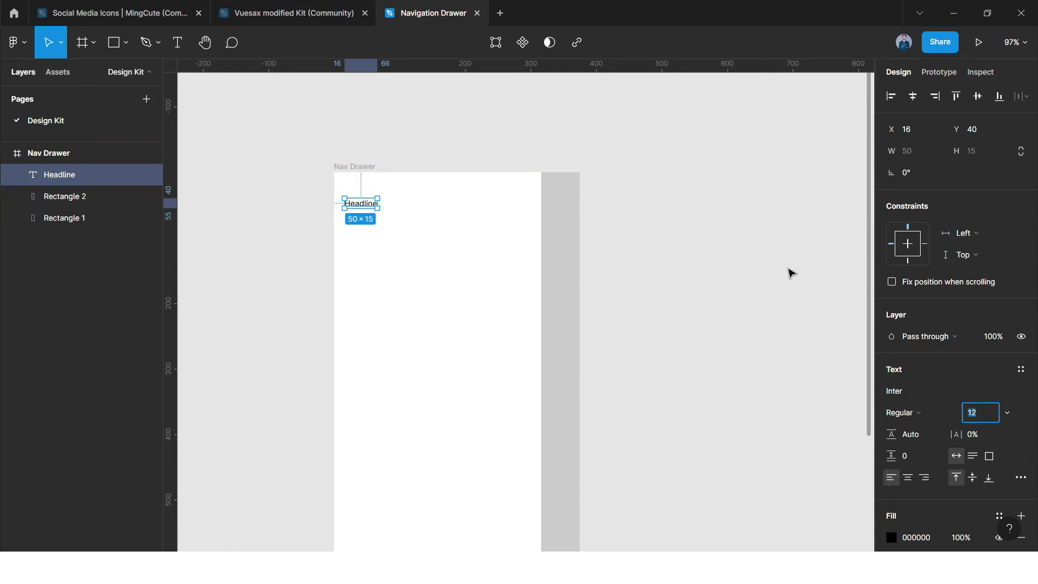
key(Return)
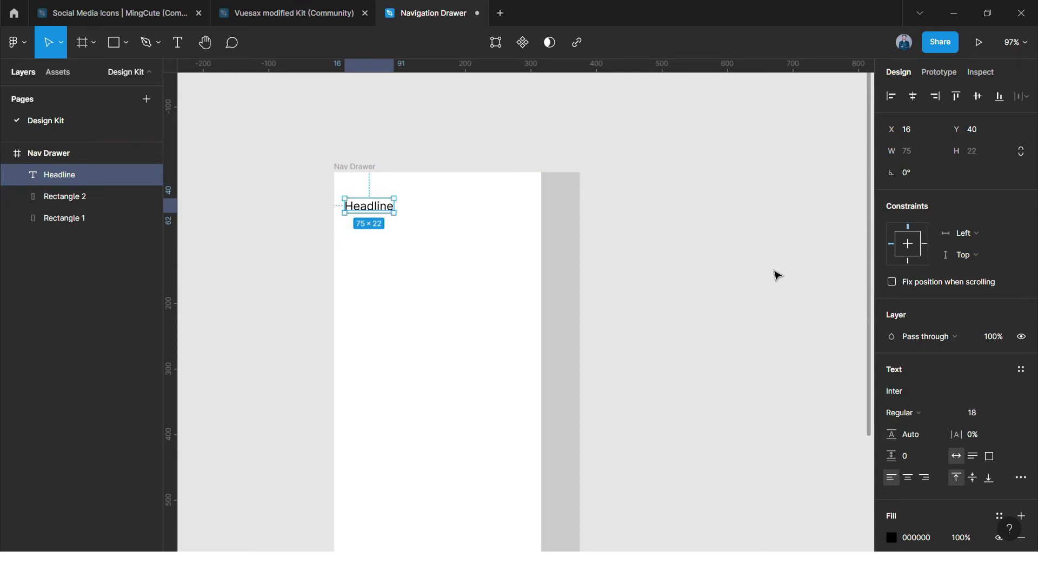
click(301, 200)
click(372, 209)
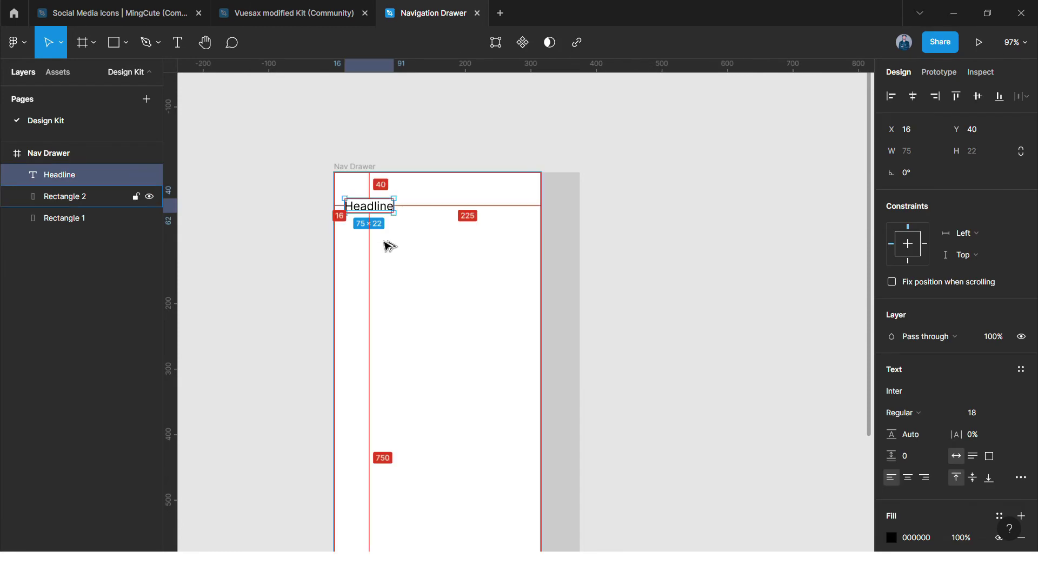
Step: Set the Headline text to font size 16 and Semi Bold weight
click(982, 413)
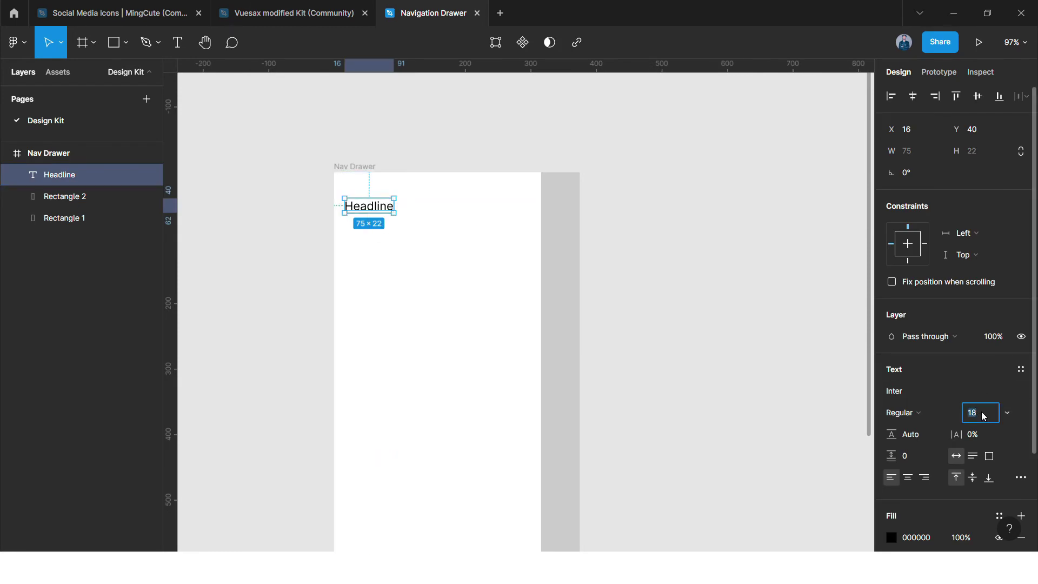
text(16)
click(933, 419)
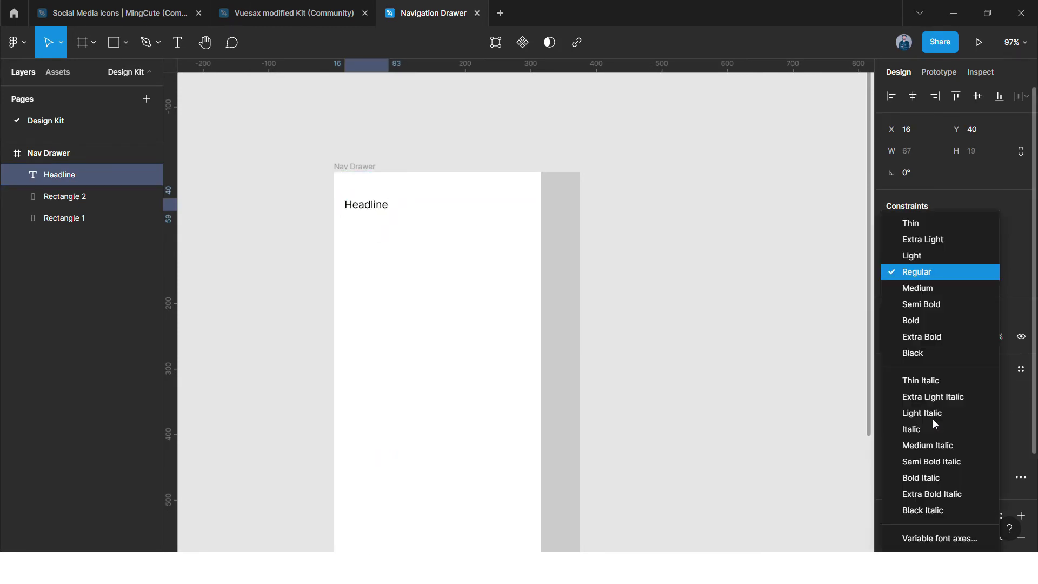
click(923, 300)
click(723, 279)
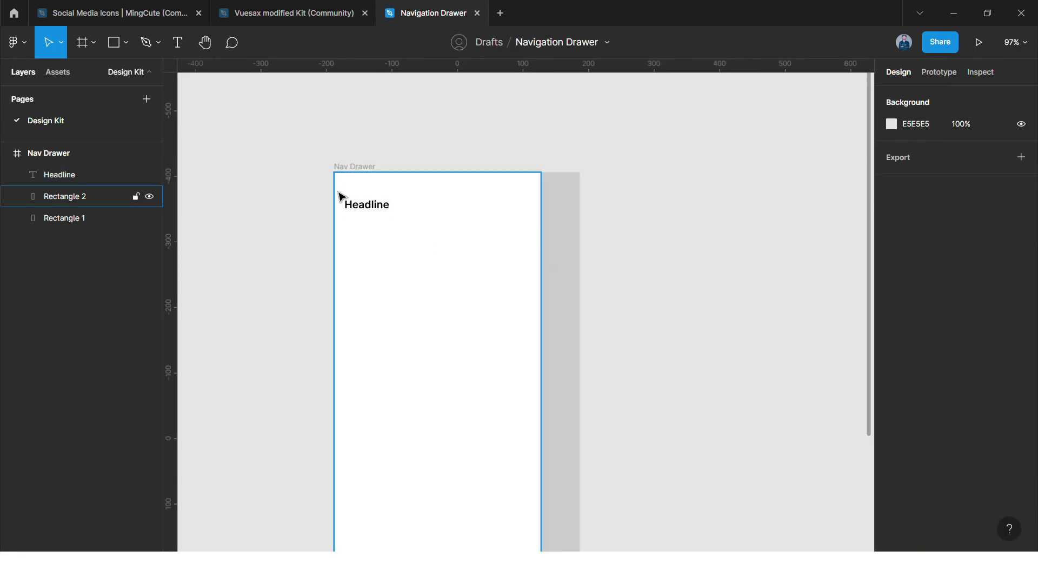
scroll(345, 202, down, 2)
click(351, 203)
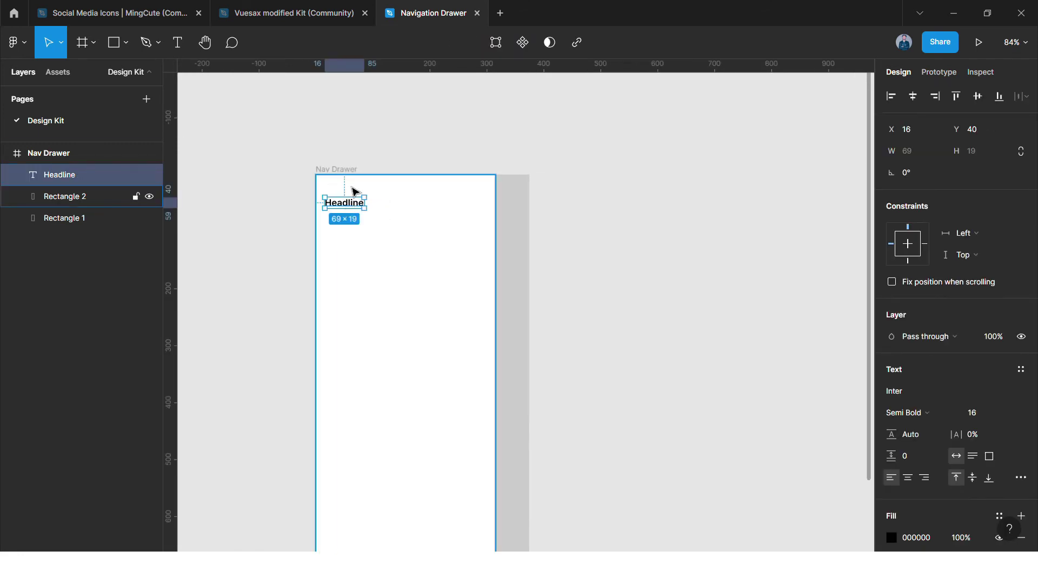
click(301, 211)
click(357, 207)
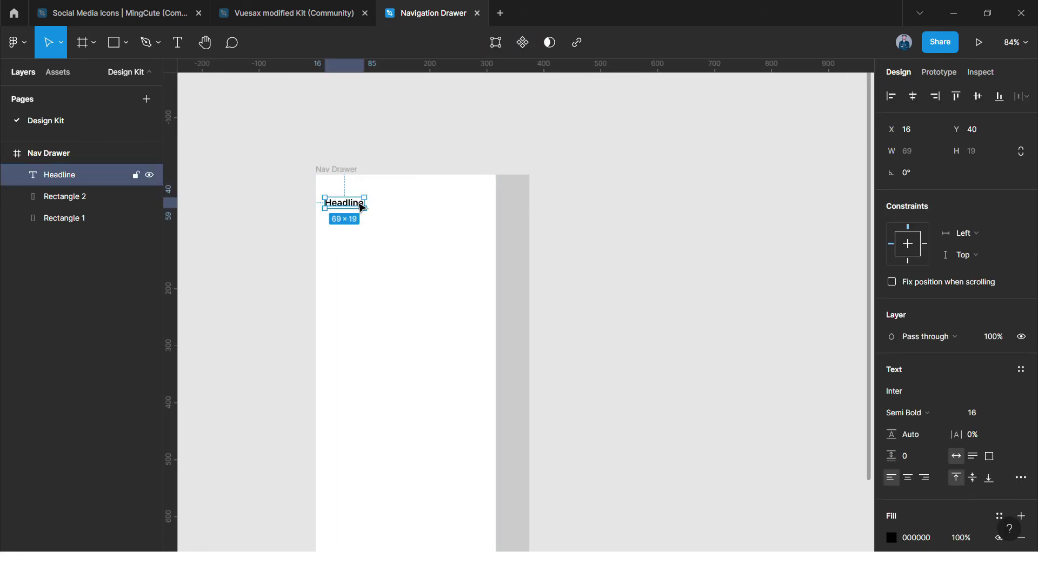
key(Escape)
Step: Switch to the Material Design 3 specs page in the browser and review the navigation drawer anatomy, before returning to Figma
key(alt+Tab)
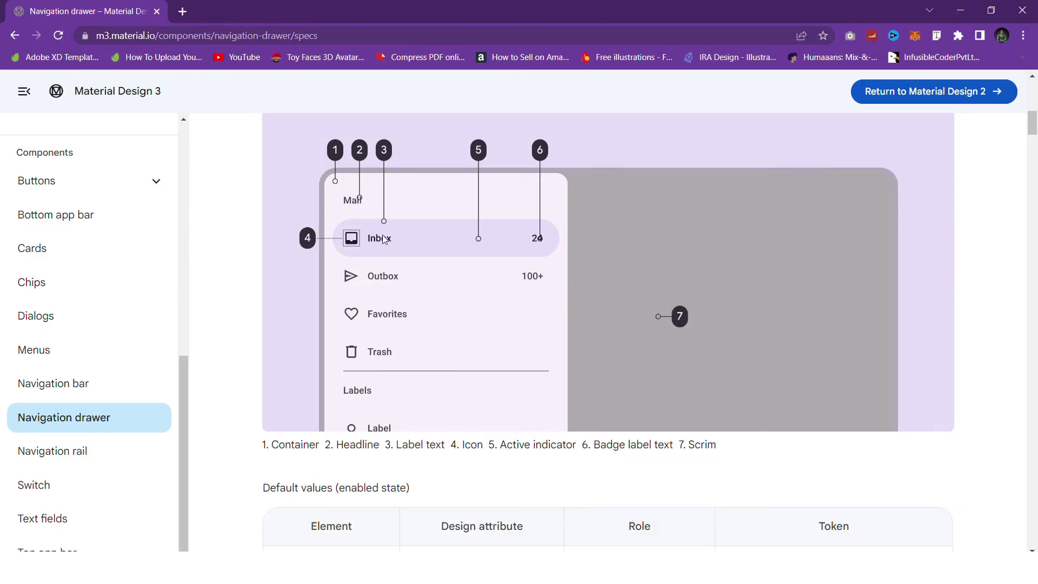
scroll(419, 284, down, 4)
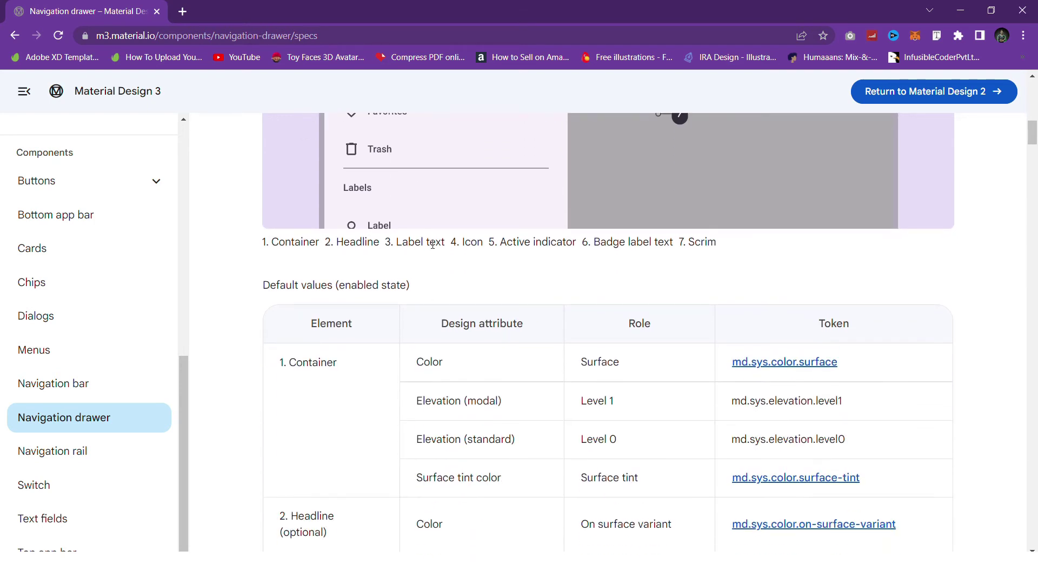
scroll(433, 244, up, 5)
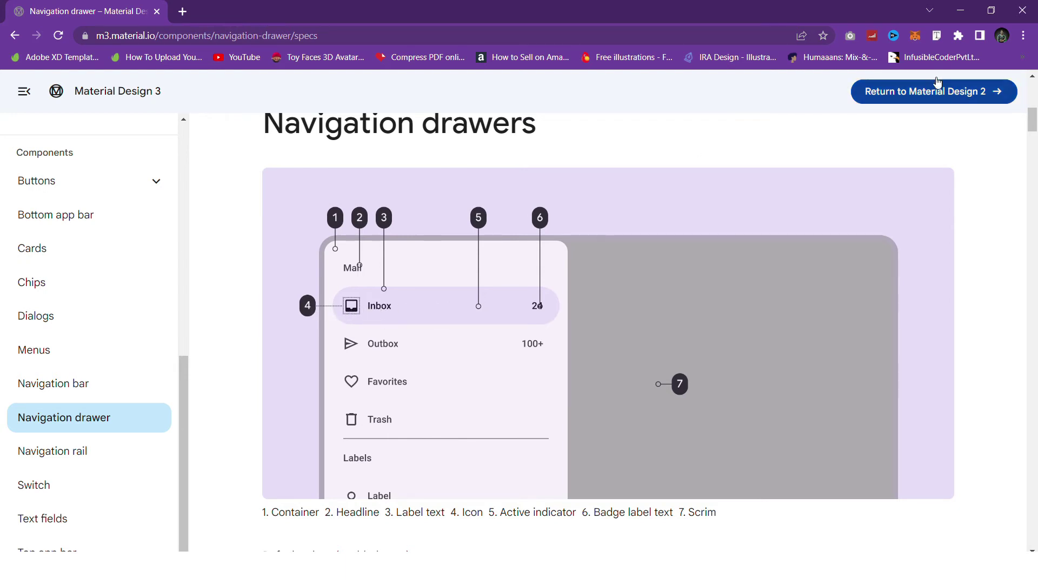
click(959, 10)
Step: Duplicate the white drawer rectangle and shrink the copy to a 316 × 48 row at Y 85, below the Headline
scroll(378, 237, up, 2)
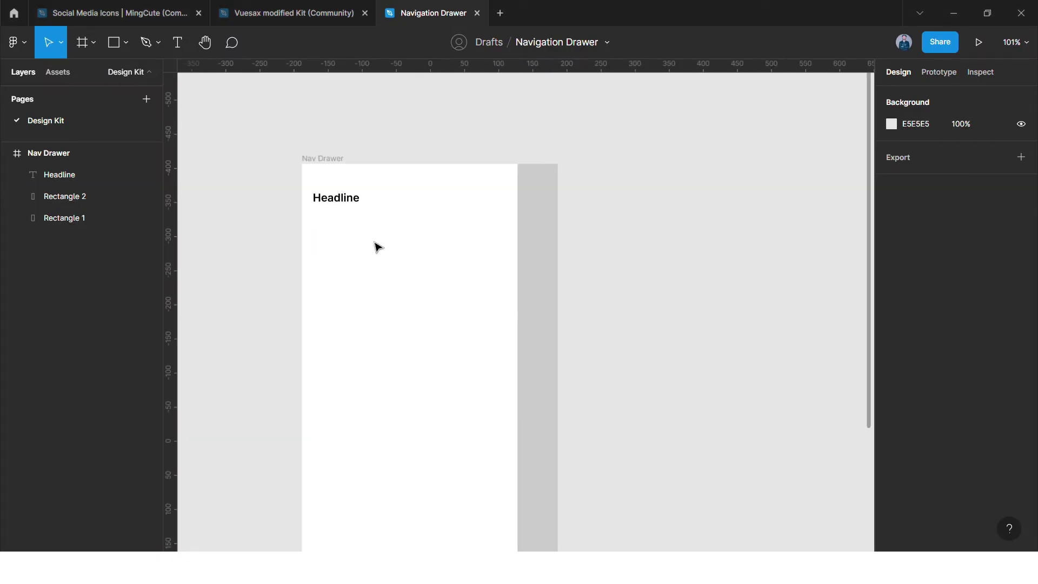
click(470, 275)
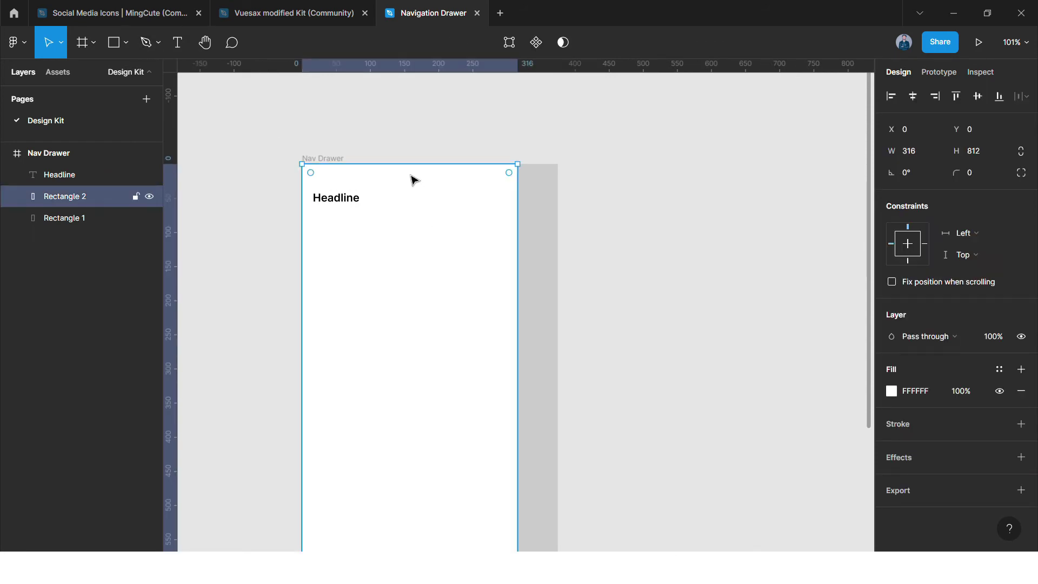
key(ctrl+v)
drag(404, 164, 402, 211)
scroll(427, 251, down, 4)
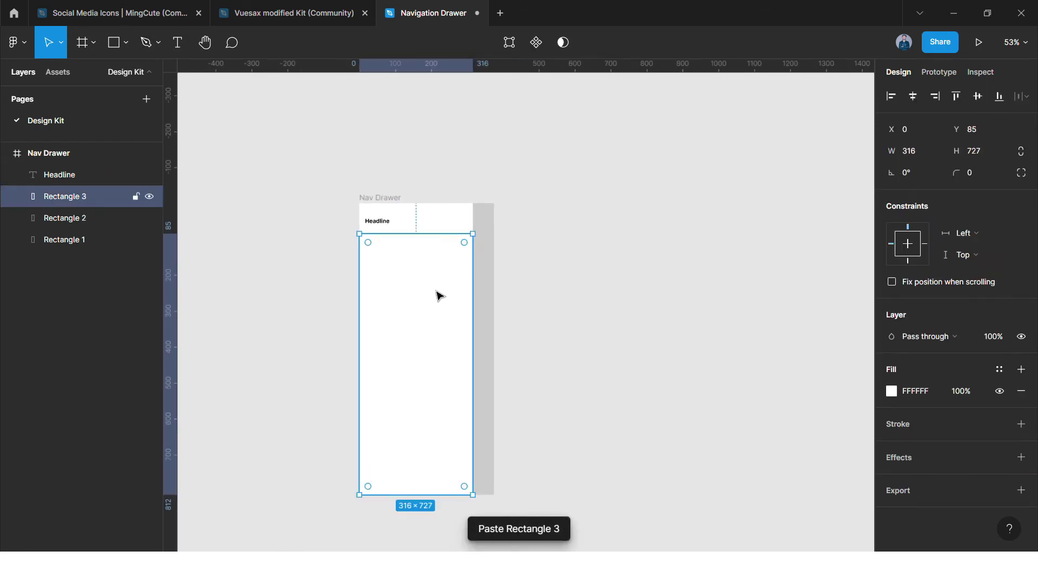
scroll(438, 295, down, 2)
drag(433, 441, 427, 200)
scroll(410, 193, up, 5)
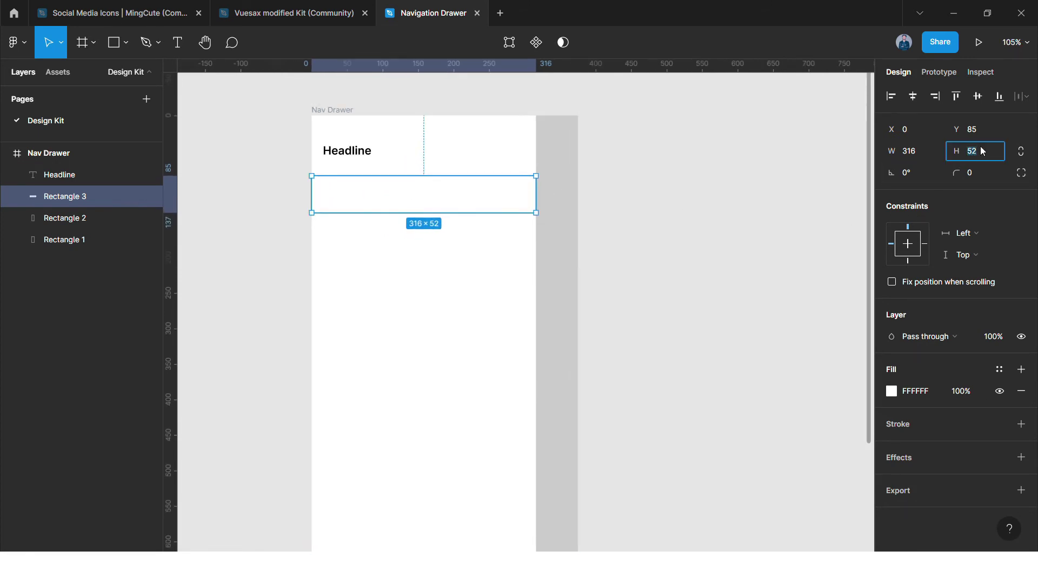
text(49)
key(Return)
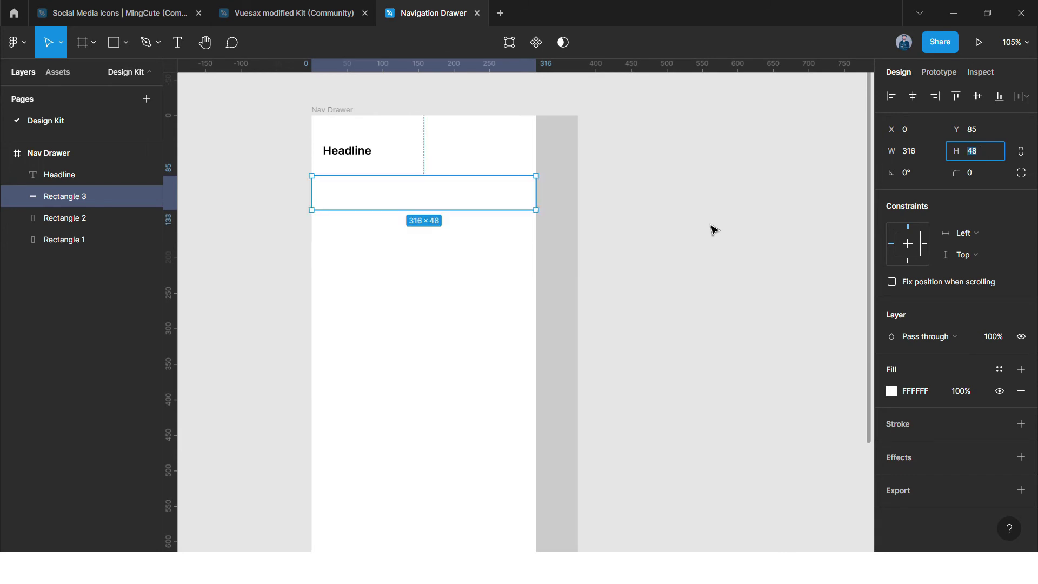
Step: Fill the row rectangle with the grey CCCCCC sampled from the scrim
click(465, 178)
key(i)
click(568, 201)
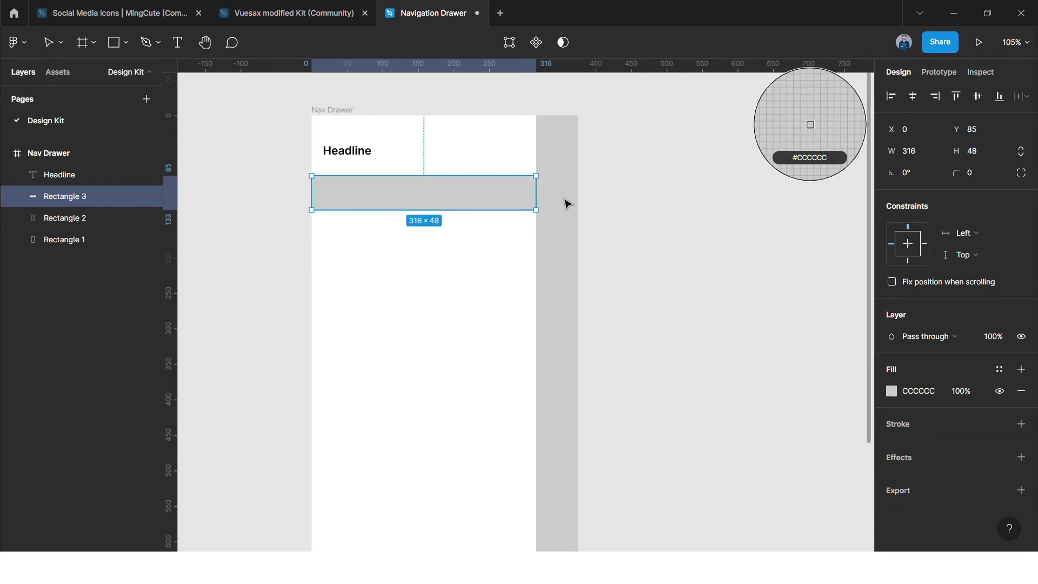
key(Escape)
Step: Move the grey row up below the Headline to X 0, Y 83
click(427, 196)
scroll(416, 197, up, 1)
drag(399, 196, 358, 154)
key(Down)
key(Down)
key(Down)
key(Down)
key(Down)
key(Down)
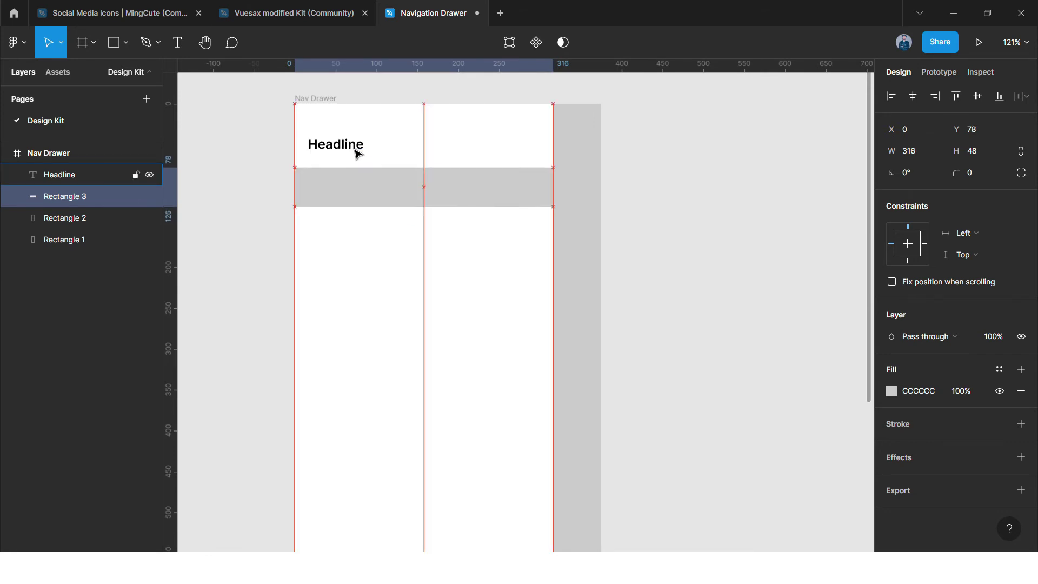
click(676, 213)
Step: Duplicate the Headline text into the grey row, placing the copy at X 55, Y 98
scroll(315, 196, up, 4)
click(356, 176)
drag(352, 114, 413, 200)
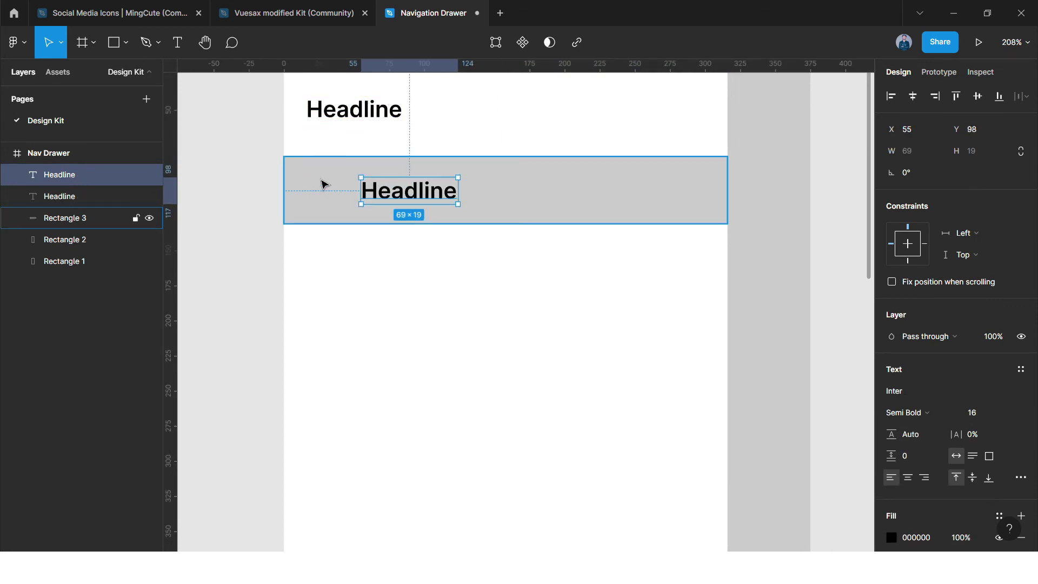
Step: Duplicate the grey row rectangle and narrow the copy to a 48 × 48 square at X 137
click(326, 184)
key(ctrl+c)
key(ctrl+v)
drag(726, 190, 535, 191)
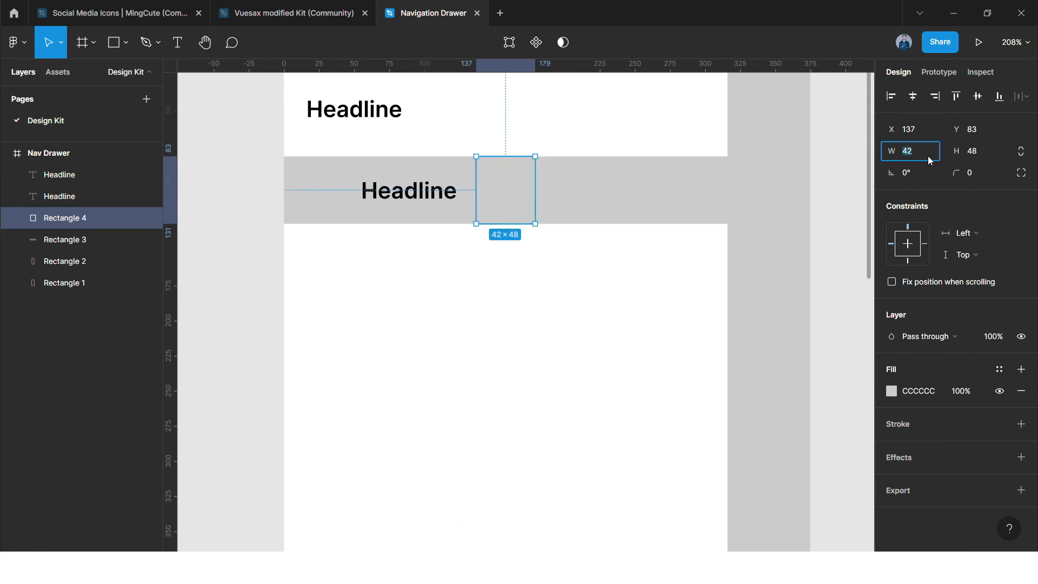
text(44)
key(Return)
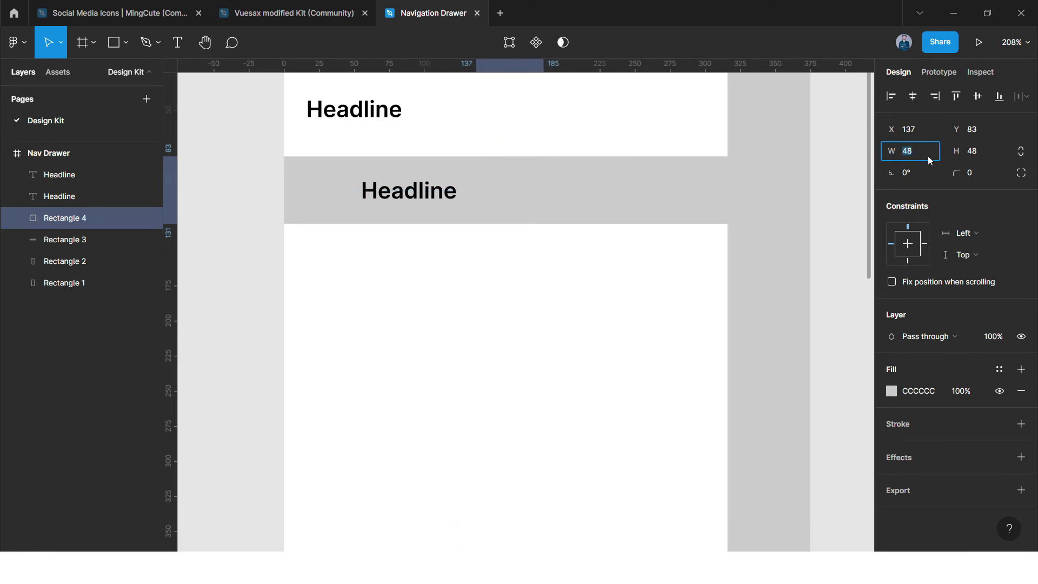
Step: Lock the square's proportions and reduce its size to 32 × 32
click(1018, 152)
text(28)
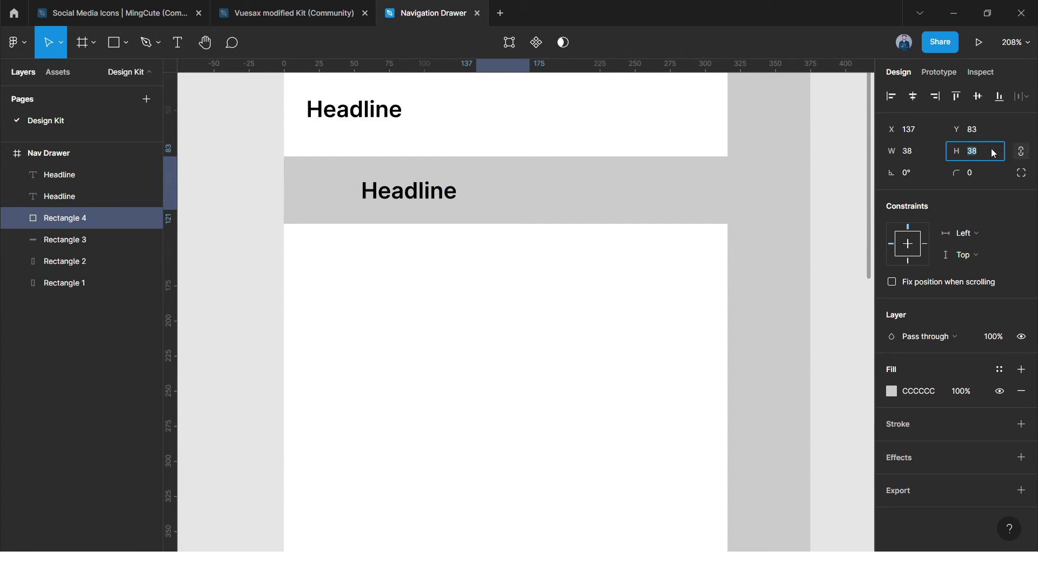
key(Return)
text(30)
key(Return)
Step: Move the square to X 16, Y 91 in the grey row and fill it with white sampled from the drawer
drag(522, 175, 337, 194)
key(i)
click(446, 232)
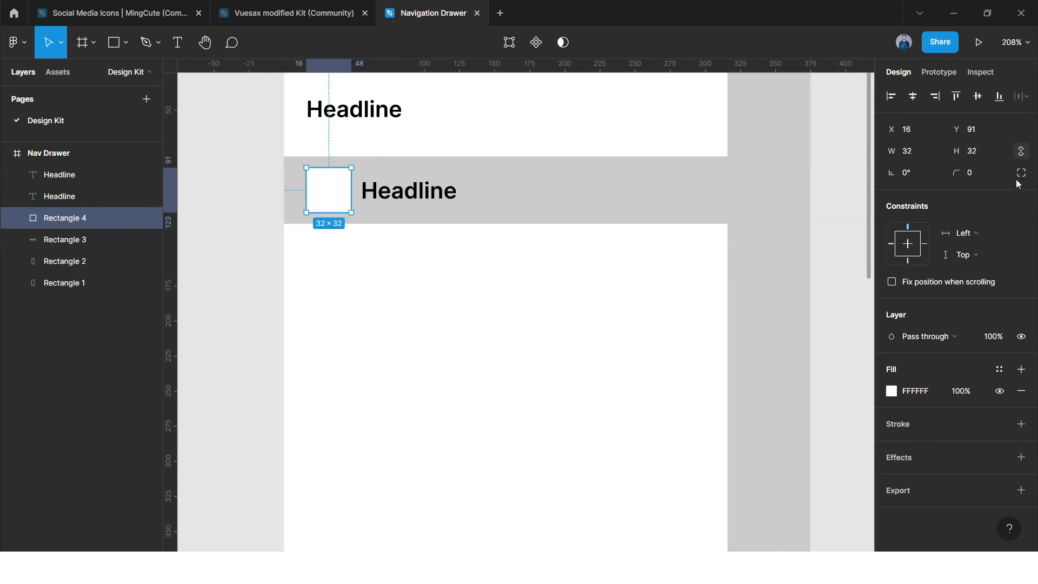
Step: Resize the white icon placeholder to 24 × 24, center it vertically in the row at Y 95, and check its spacing
text(24)
key(Return)
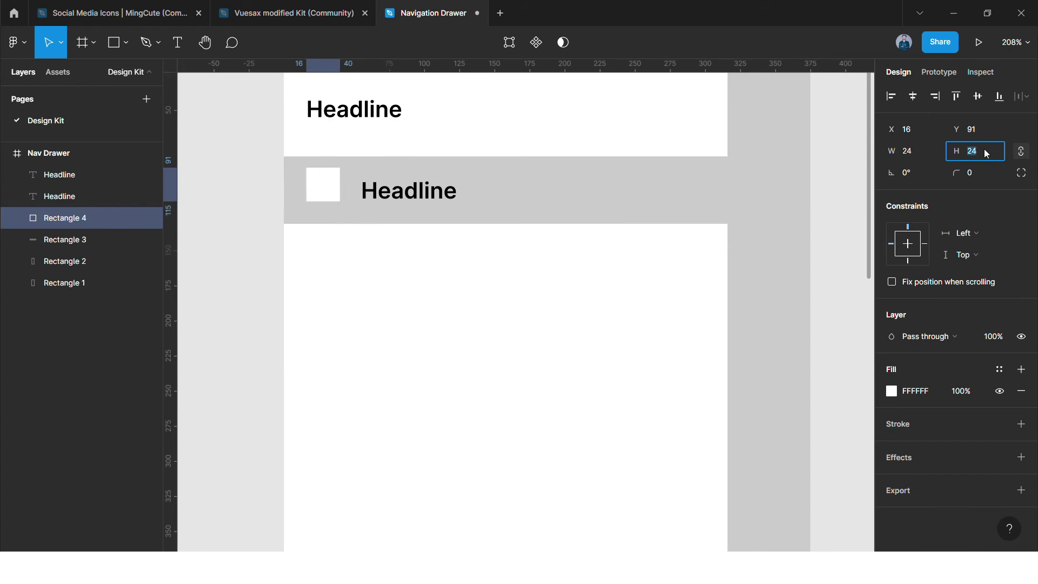
drag(324, 184, 324, 193)
key(alt)
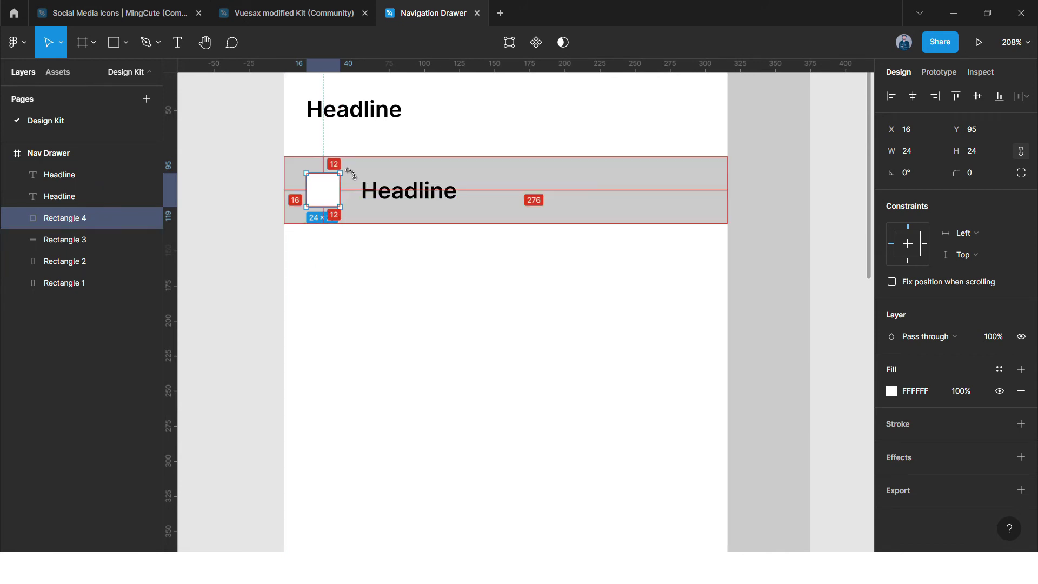
Step: Set the grey row's text label to font size 14 and Regular weight
click(389, 191)
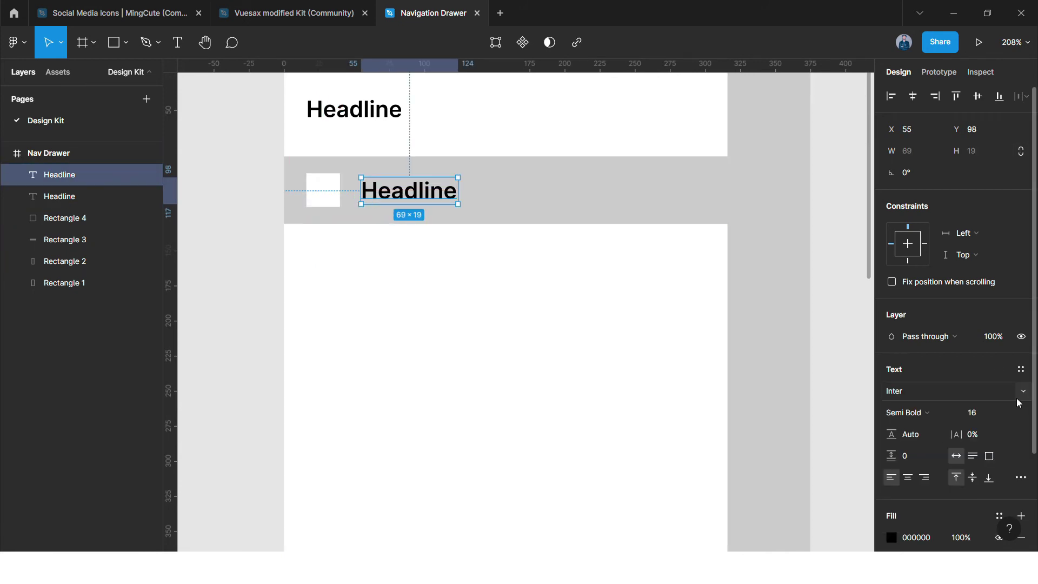
click(975, 413)
text(14)
key(Return)
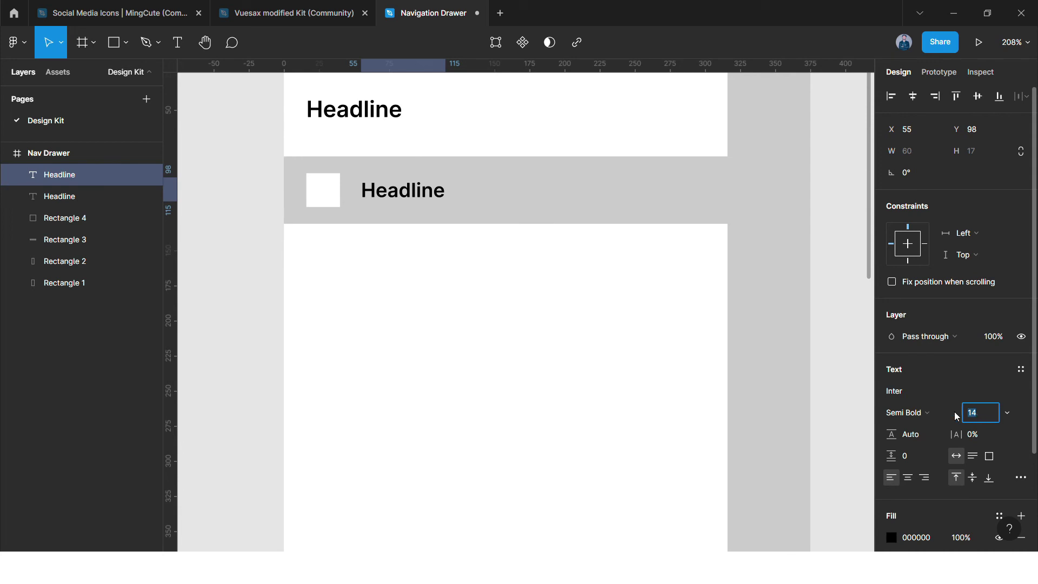
click(955, 411)
click(917, 271)
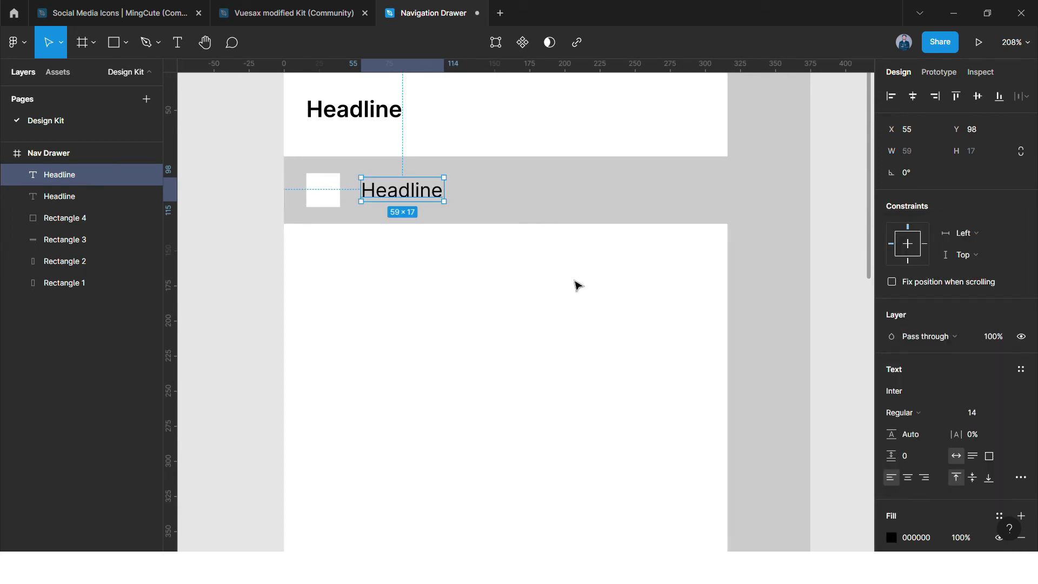
Step: Move the row's text label closer to the icon placeholder, to X 52, Y 98
drag(409, 191, 403, 192)
key(Right)
key(Right)
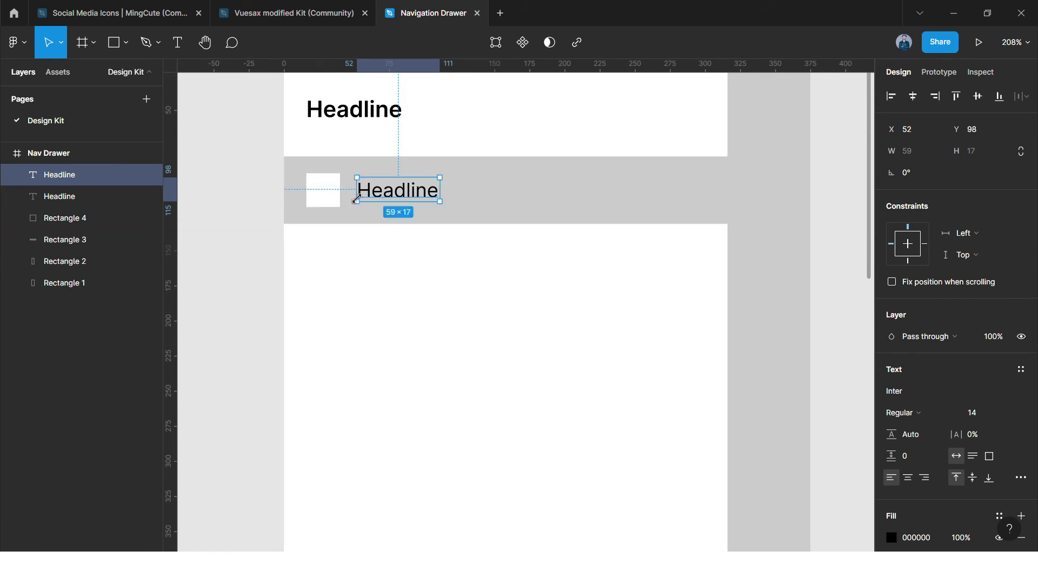
key(Escape)
Step: Change the row label's text to "Feature 1"
scroll(363, 194, down, 2)
double_click(393, 185)
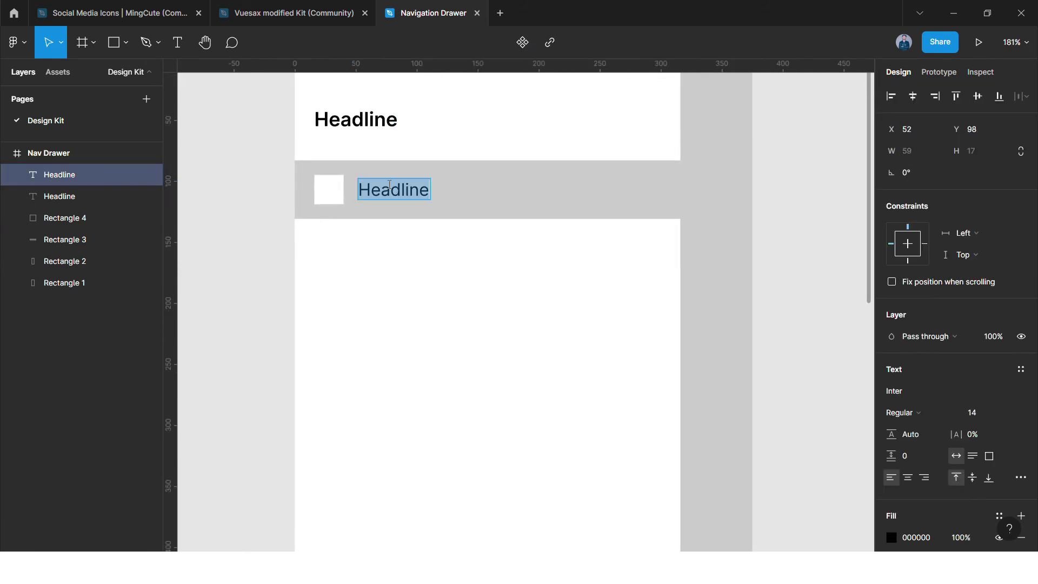
text(Feature 1)
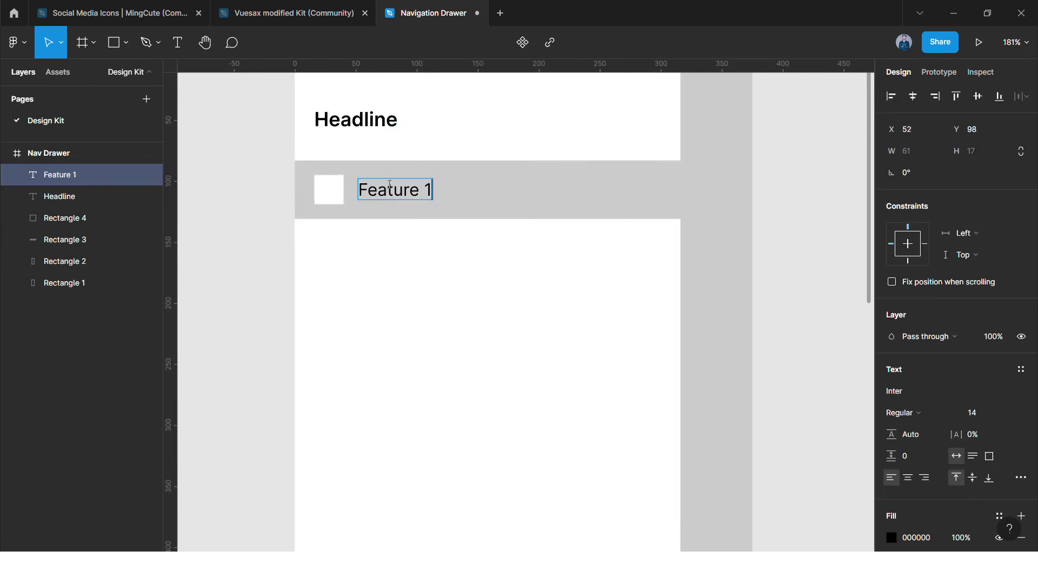
key(Escape)
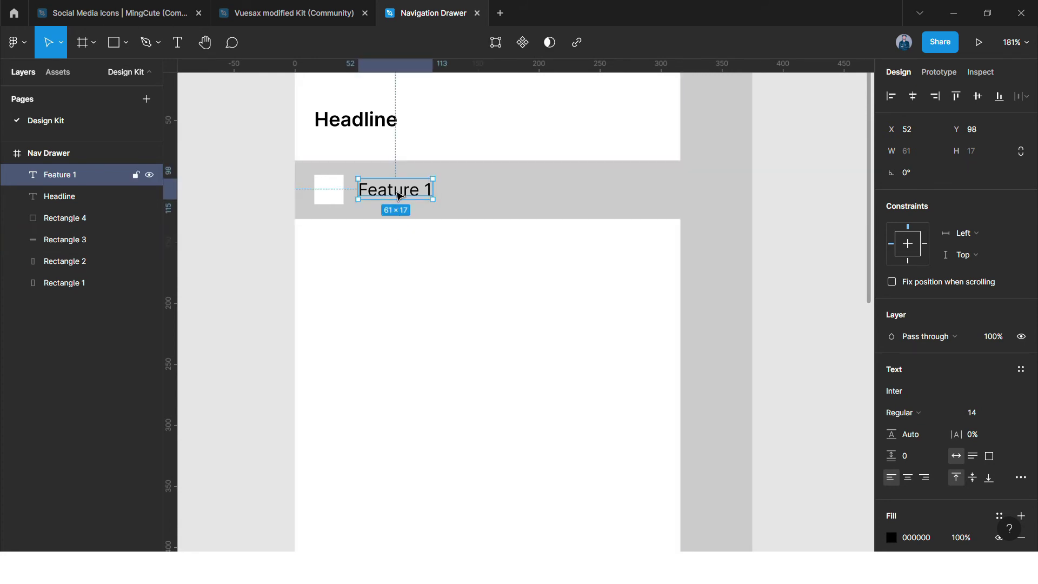
Step: Duplicate the Feature 1 label horizontally to X 225 and change the copy's text to "32" as the badge label
drag(401, 193, 595, 192)
double_click(593, 191)
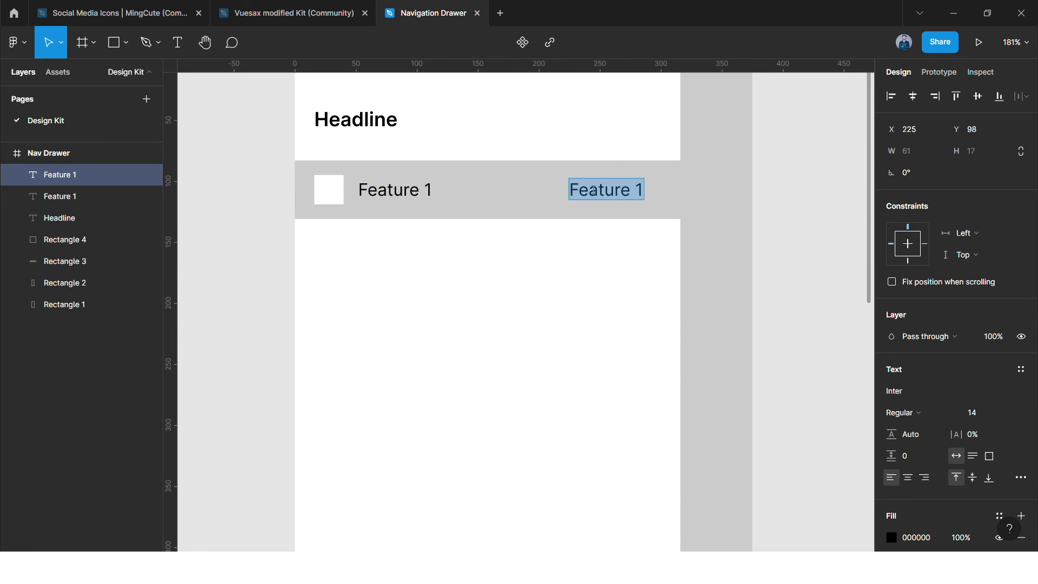
text(32)
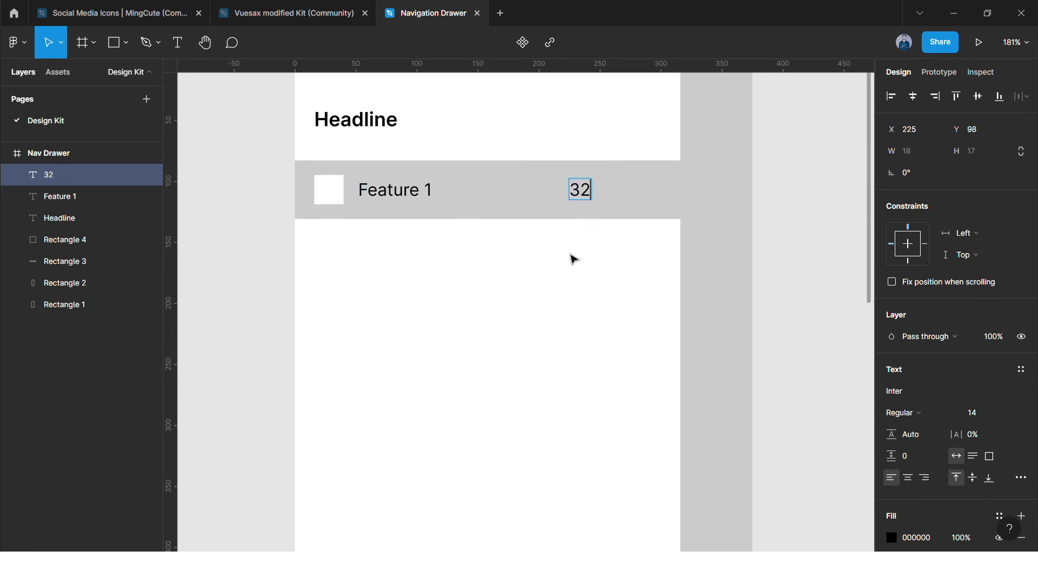
key(Escape)
Step: Position the badge label at X 266, Y 98, leaving 32 px to the drawer's right edge
drag(586, 194, 636, 204)
key(alt)
key(Left)
key(Left)
key(Left)
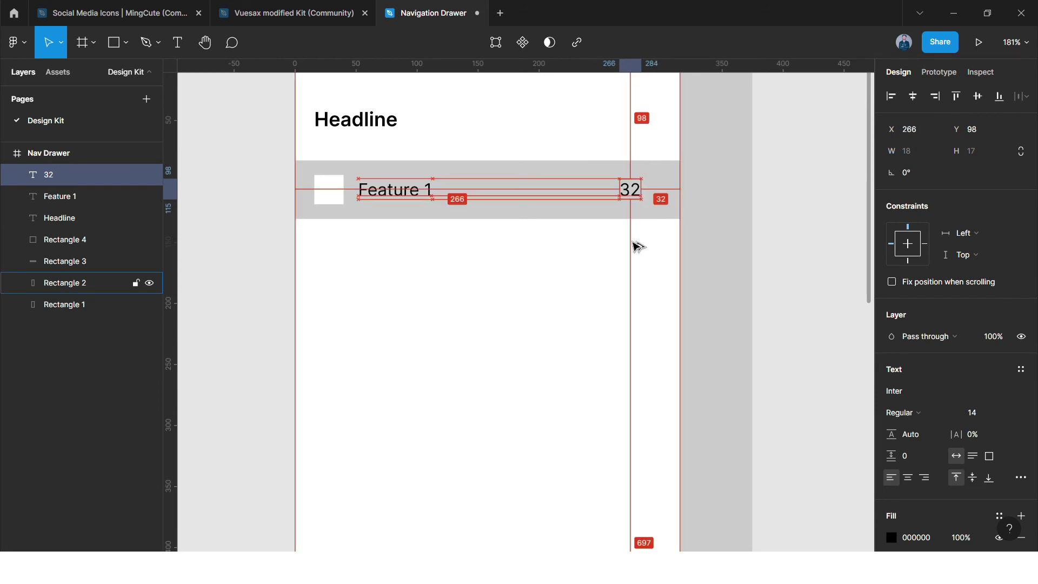
Step: Group the badge label, Feature 1 label, white icon placeholder and grey row rectangle together
shift+click(381, 190)
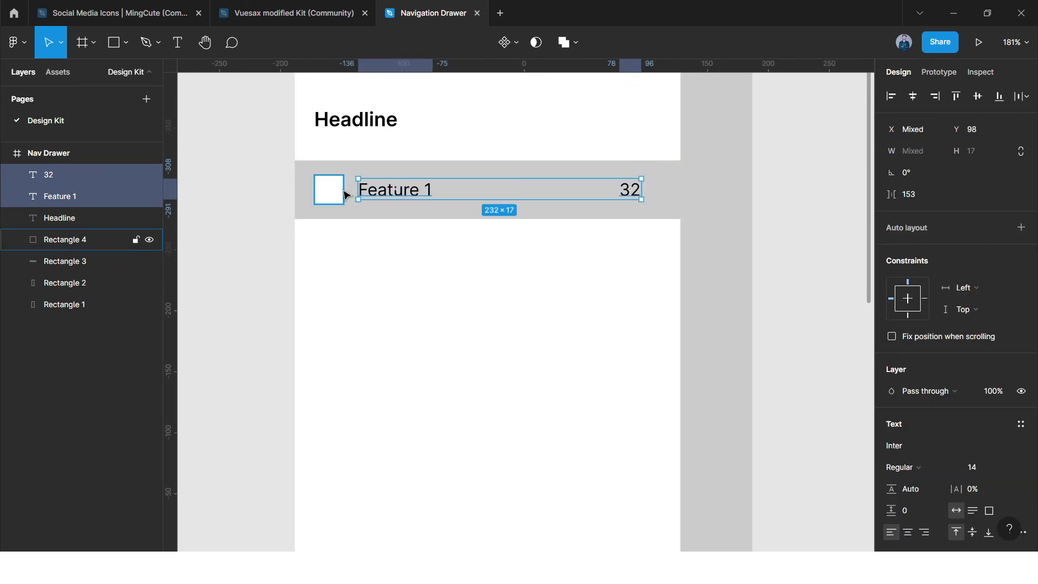
shift+click(339, 192)
shift+click(496, 171)
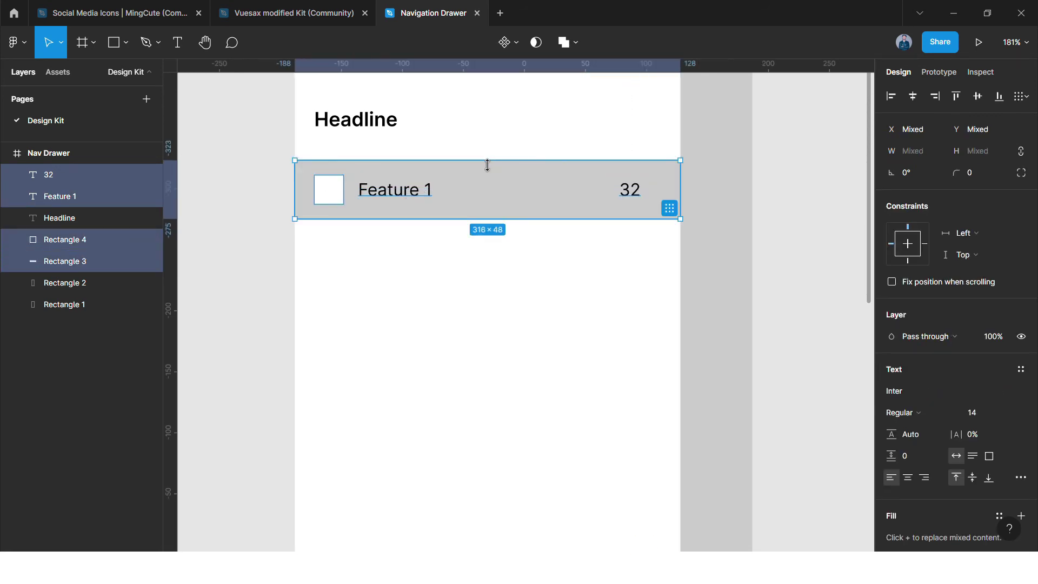
key(ctrl+g)
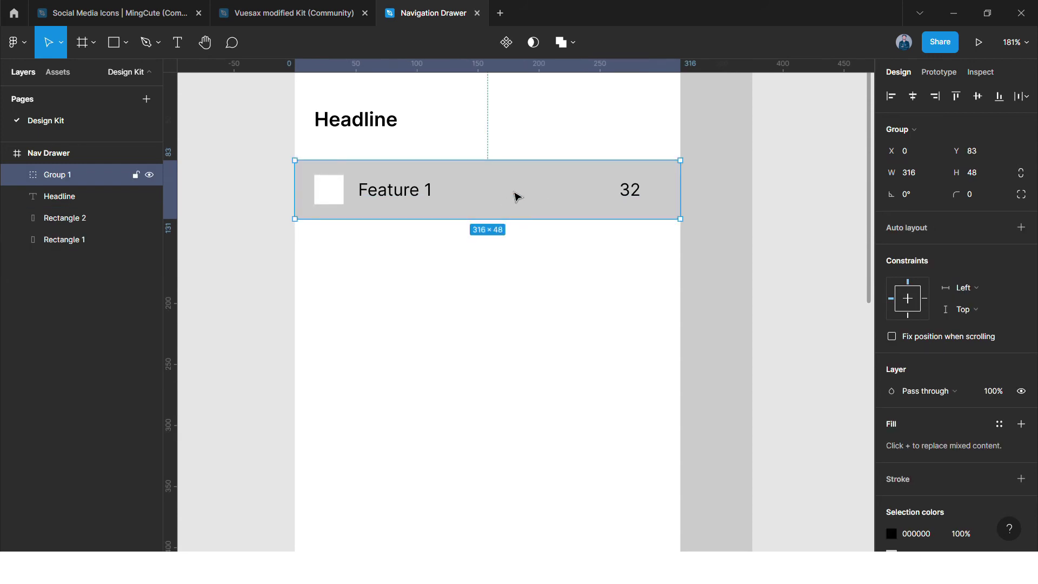
Step: Duplicate the Feature 1 row group directly below at Y 131 and combine both rows in a vertical auto layout with 0 spacing
drag(514, 195, 519, 254)
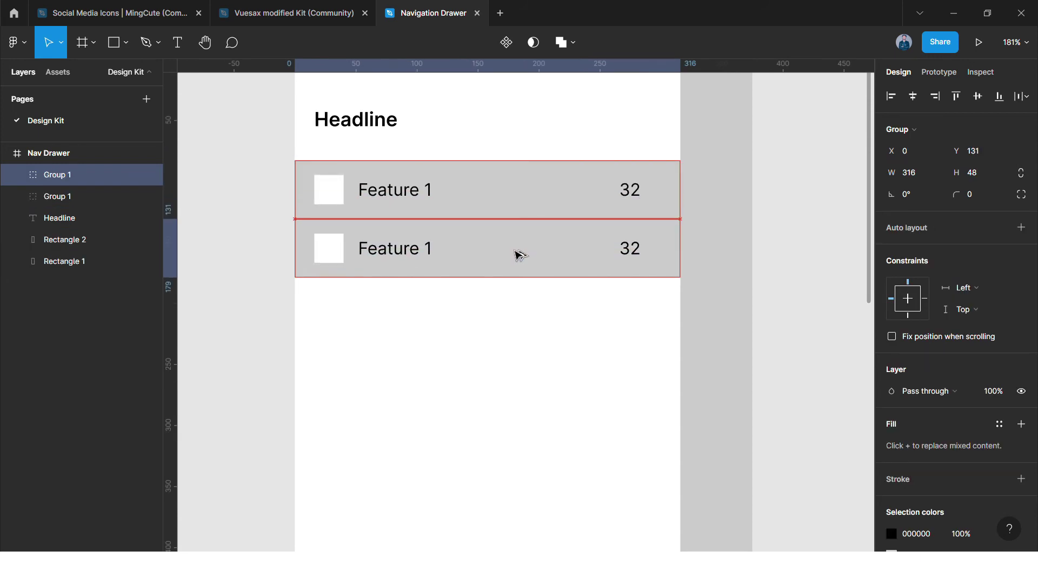
shift+click(486, 202)
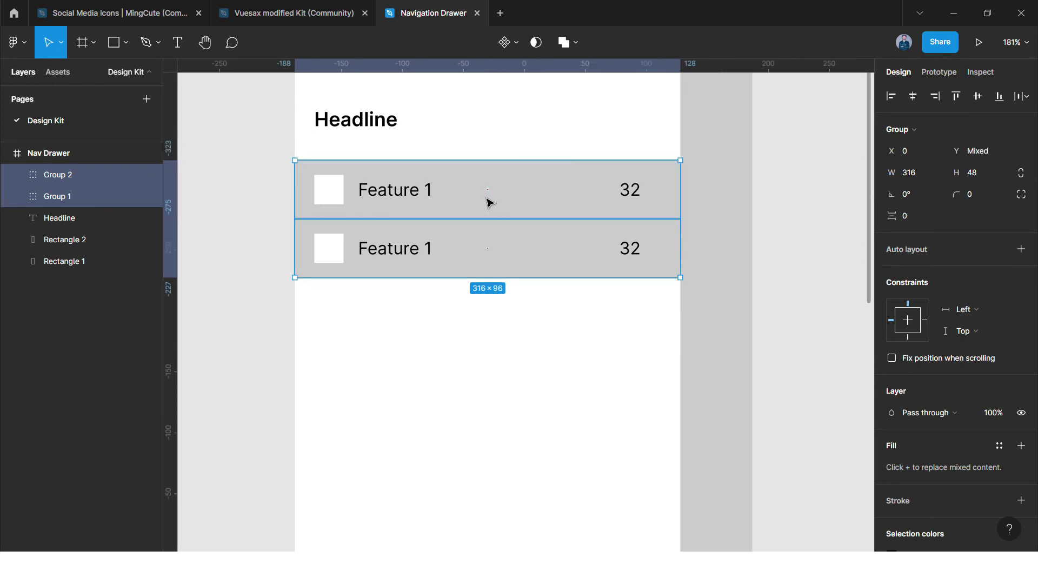
click(1018, 249)
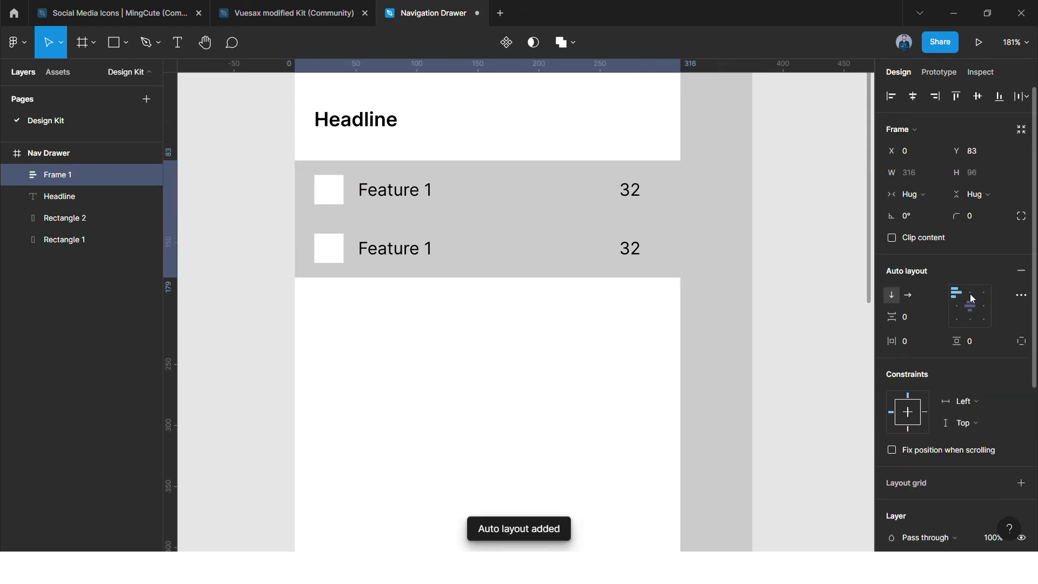
Step: Paste four more copies of the feature row into the auto layout frame to make six rows
double_click(524, 246)
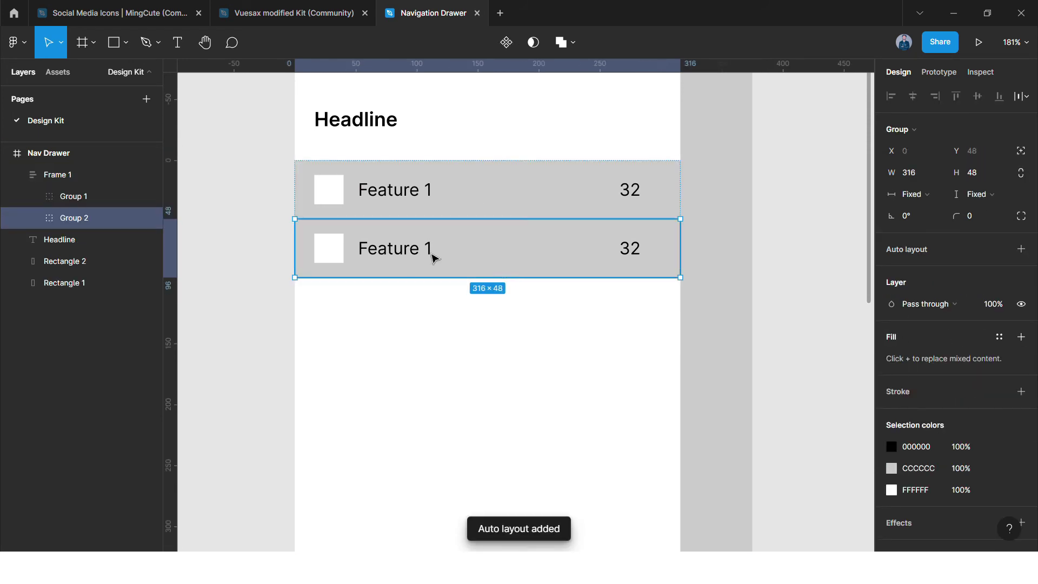
key(ctrl+v)
key(ctrl+v)
key(ctrl+v)
scroll(459, 265, down, 3)
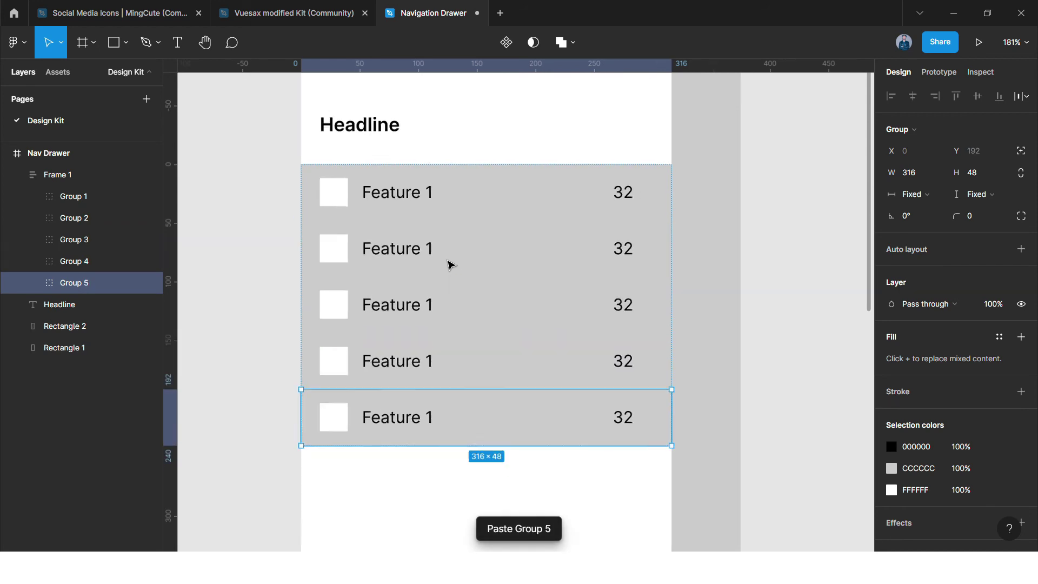
key(ctrl+v)
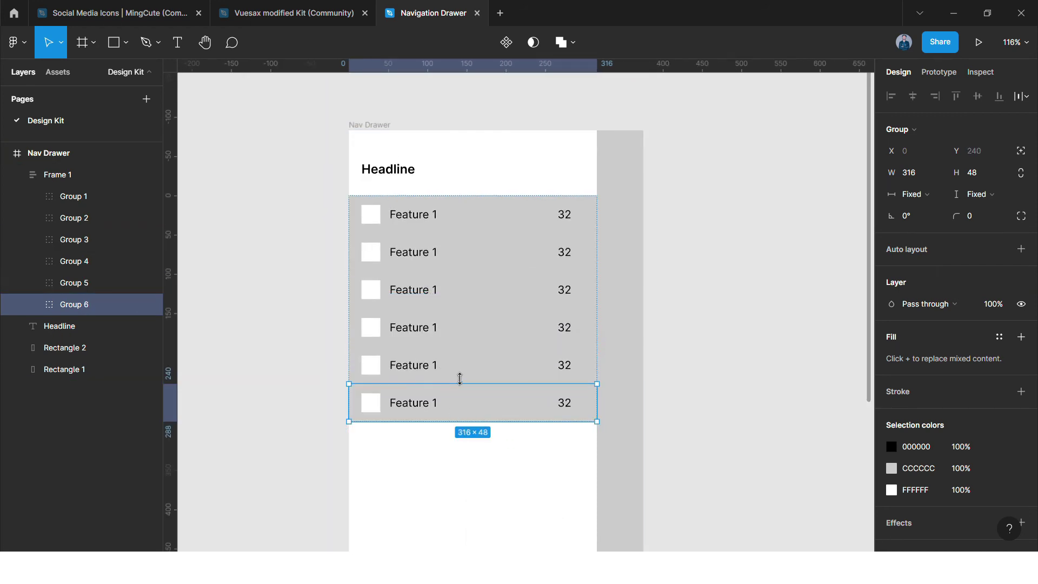
Step: Hide the grey CCCCCC fill of the background rectangles in all six feature rows
double_click(493, 403)
shift+click(494, 368)
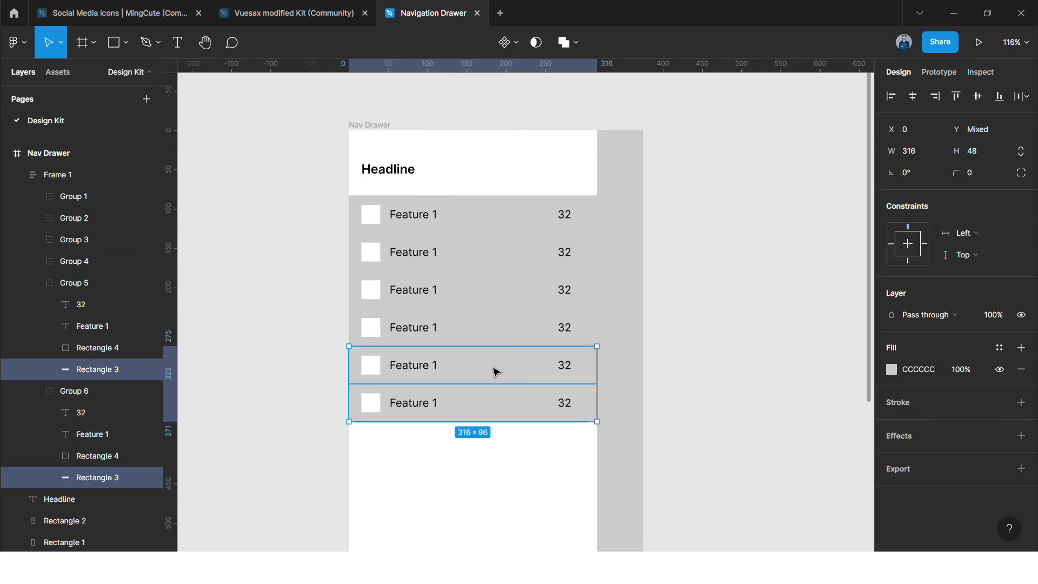
shift+click(494, 330)
shift+click(481, 289)
shift+click(473, 251)
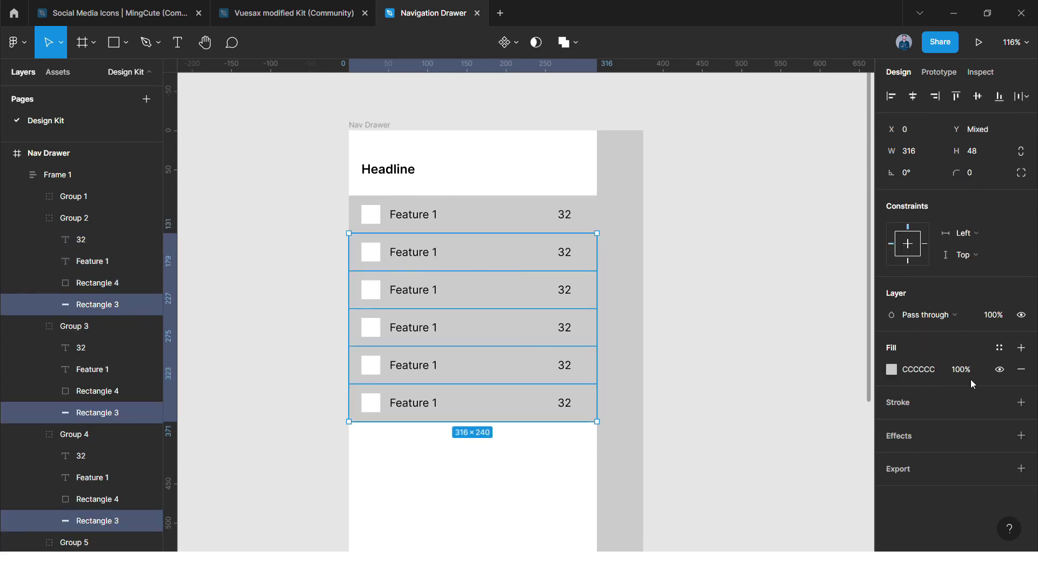
click(999, 370)
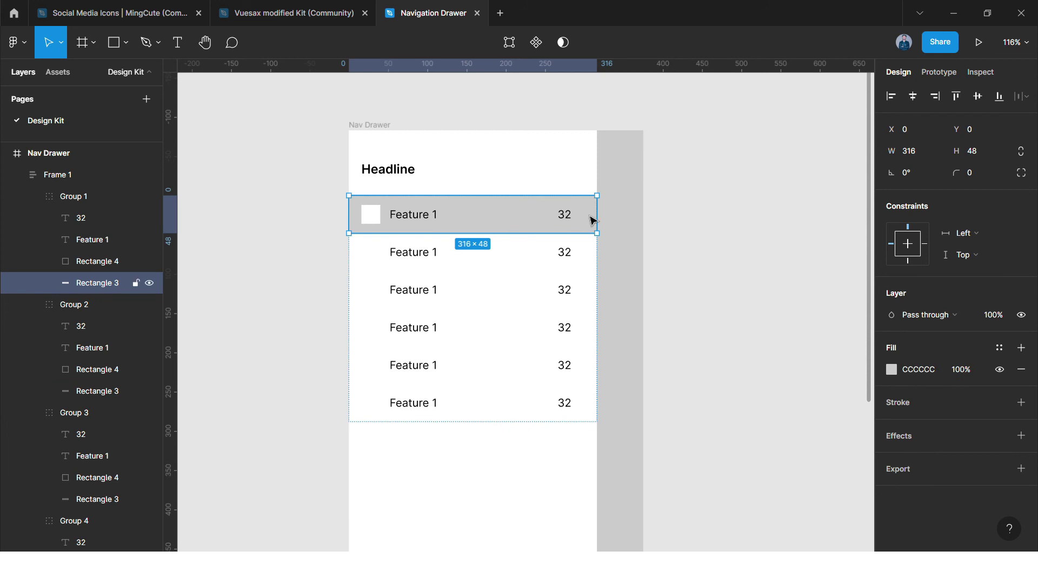
click(676, 308)
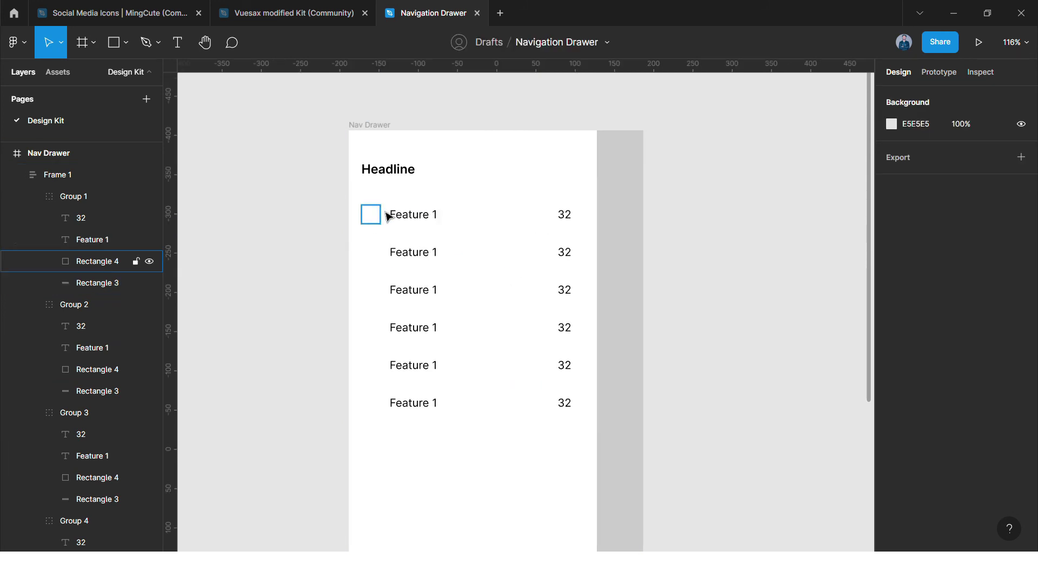
Step: Change the fill of all six white icon placeholders to light pink FFBFBF
scroll(380, 213, up, 3)
ctrl+click(362, 214)
ctrl+shift+click(361, 259)
ctrl+shift+click(357, 302)
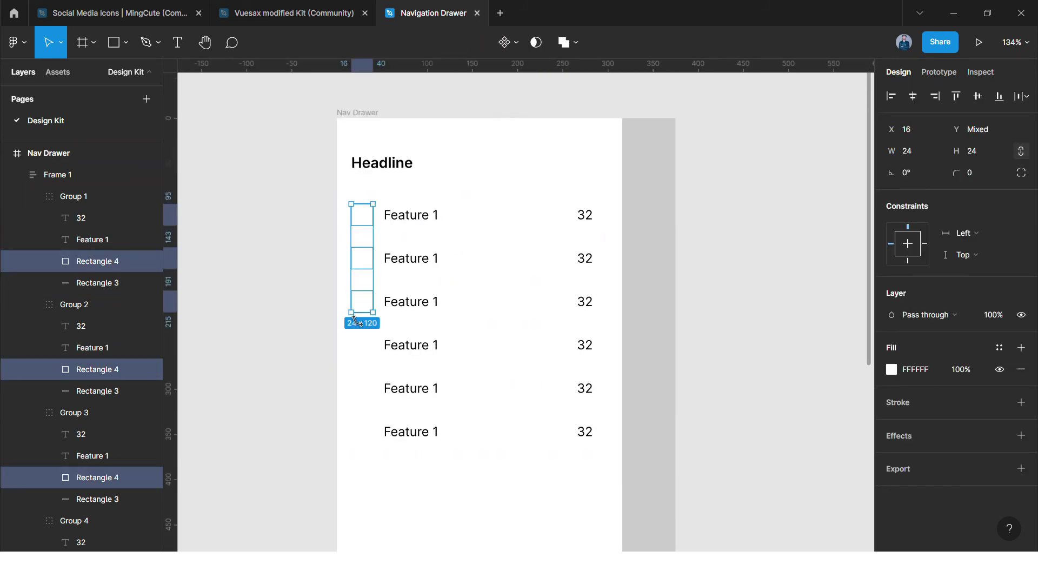
ctrl+shift+click(362, 346)
ctrl+shift+click(361, 389)
ctrl+shift+click(365, 432)
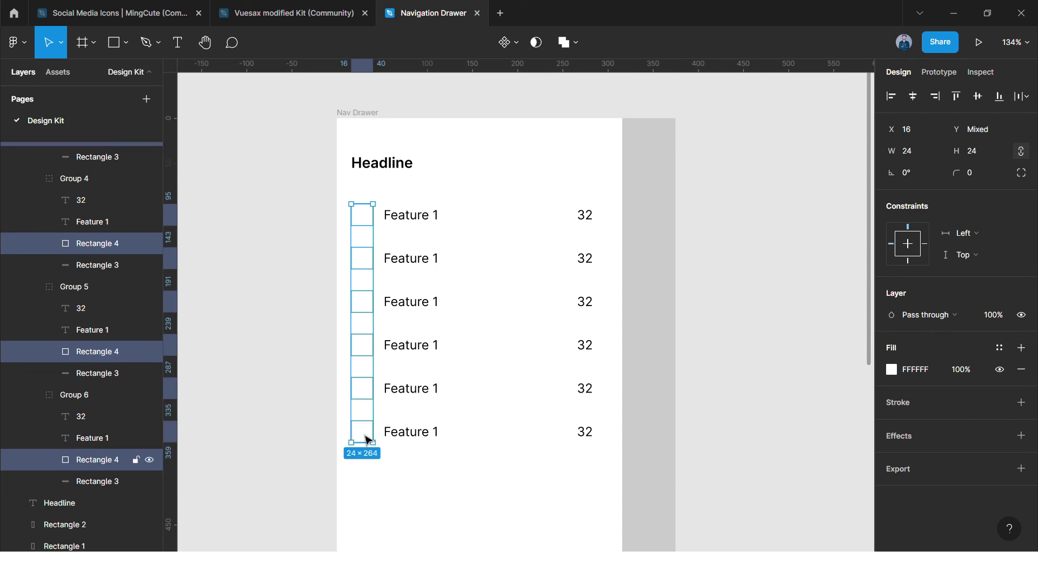
click(891, 369)
drag(794, 307, 755, 226)
click(725, 146)
scroll(412, 260, down, 2)
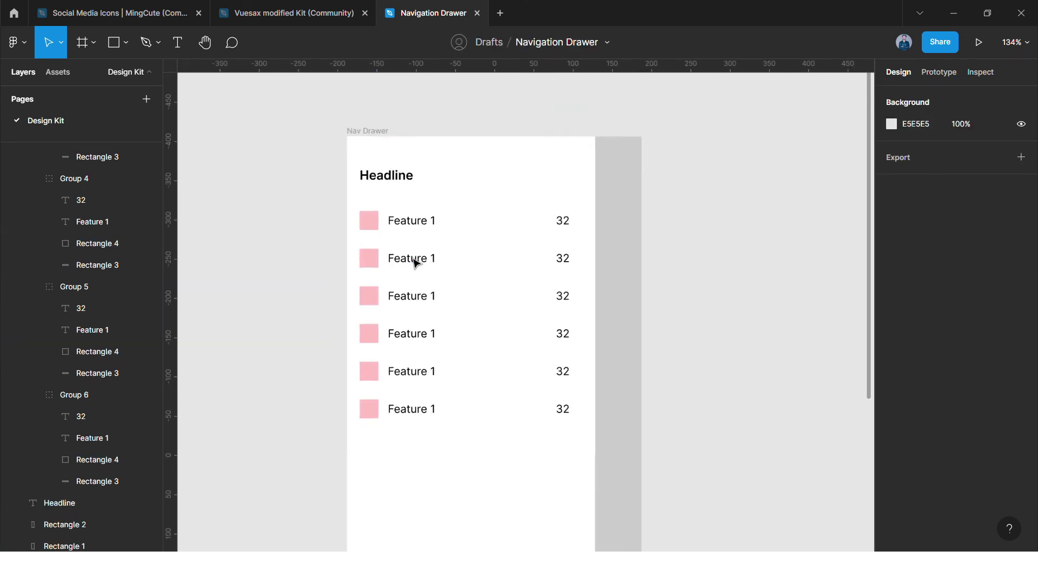
Step: Change the labels of the second and third rows to "Feature 2" and "Feature 3"
scroll(382, 329, right, 1)
scroll(416, 376, up, 1)
ctrl+click(400, 370)
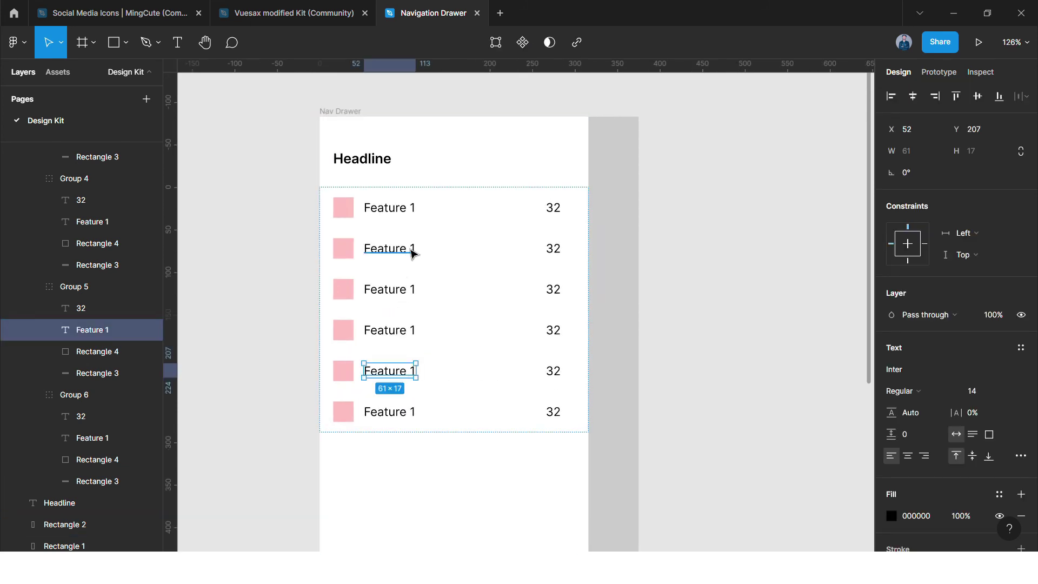
double_click(411, 245)
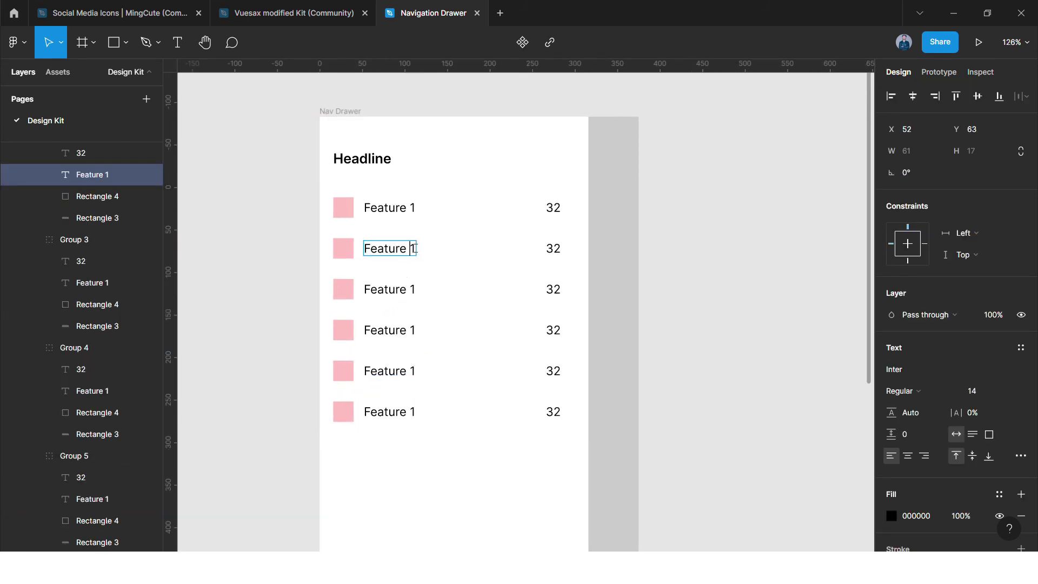
click(411, 289)
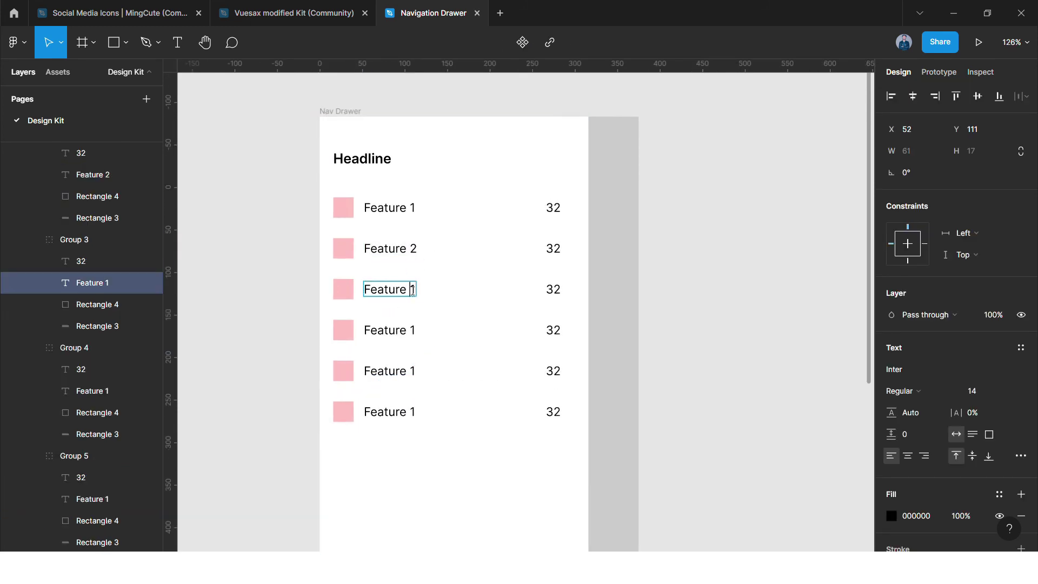
Step: Delete the "32" badge labels from the second through sixth rows, keeping only the one in the first row
click(562, 252)
click(551, 250)
key(Delete)
click(557, 294)
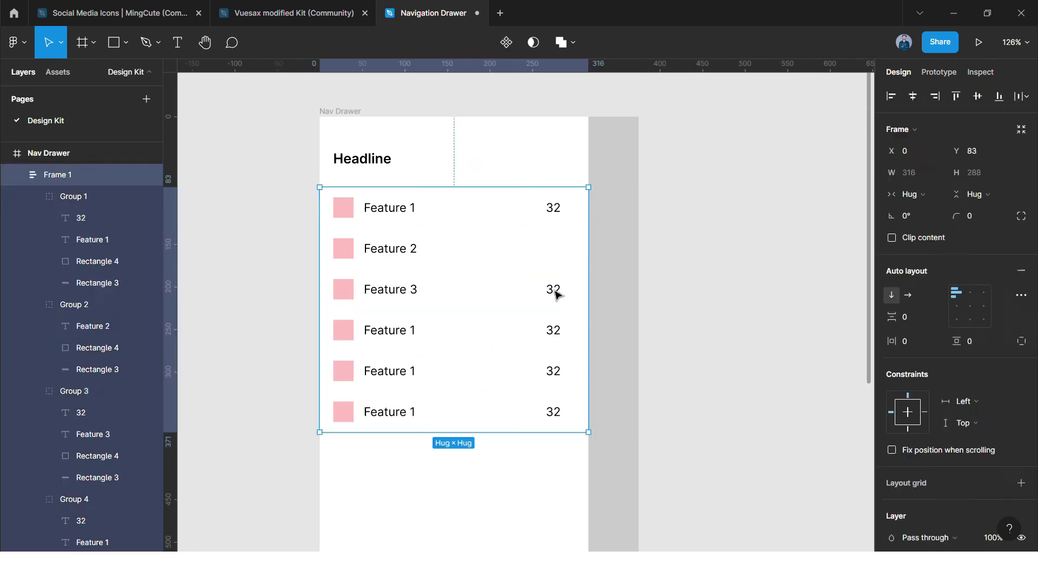
ctrl+click(557, 295)
key(Delete)
ctrl+click(556, 330)
key(Delete)
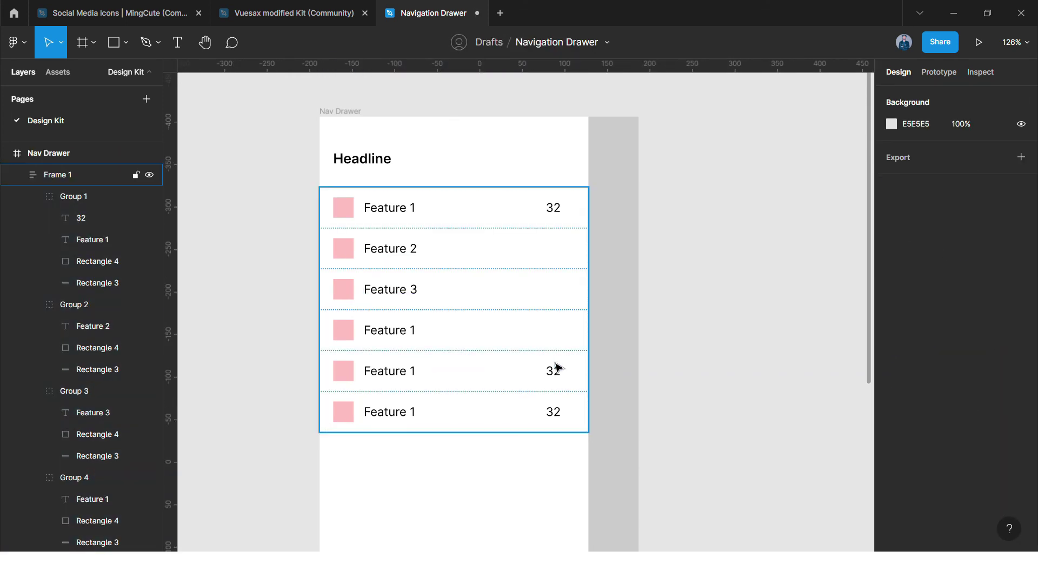
ctrl+click(555, 371)
ctrl+shift+click(557, 415)
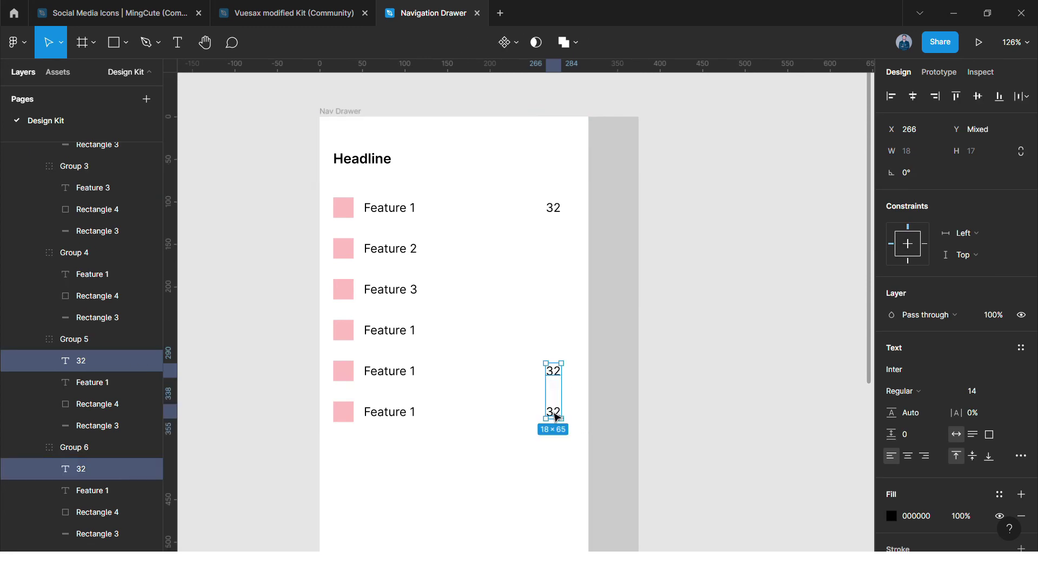
key(Delete)
Step: Change the labels of the fourth, fifth and sixth rows to "Feature 4", "Feature 5" and "Feature 6"
double_click(411, 331)
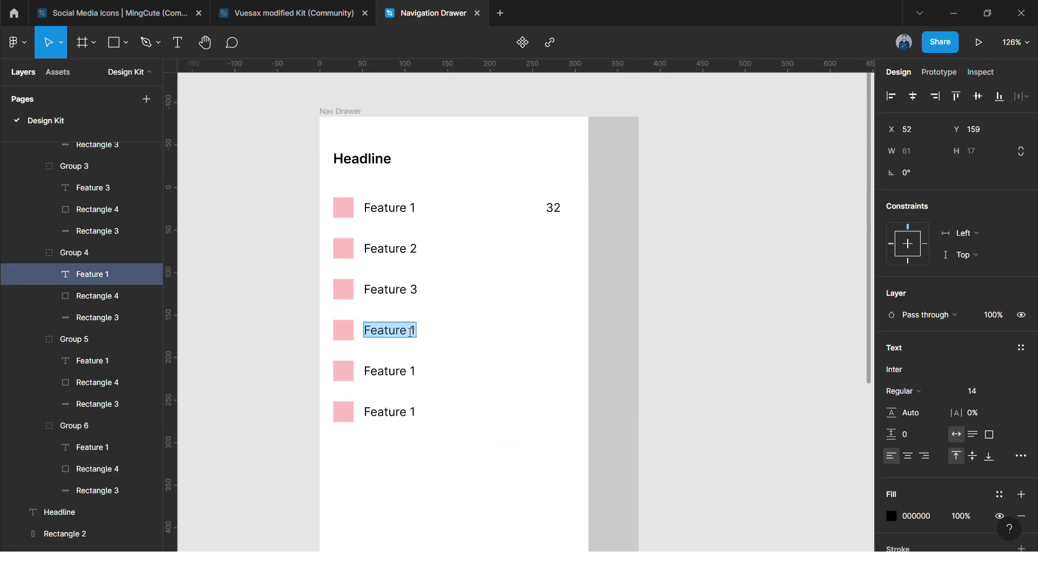
click(412, 371)
double_click(412, 412)
text(6)
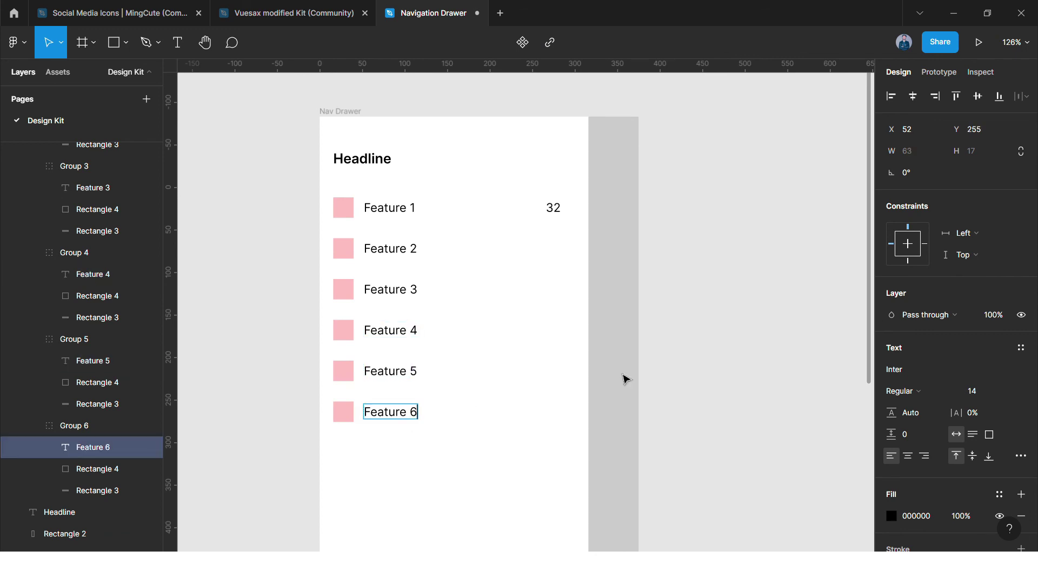
click(627, 373)
key(minus)
scroll(540, 298, down, 1)
scroll(450, 251, up, 3)
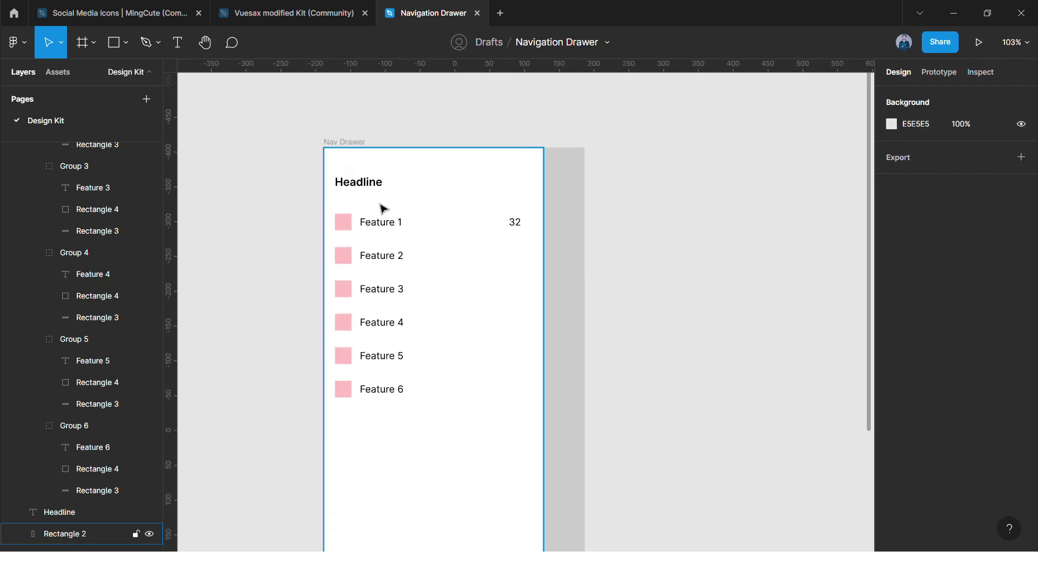
click(356, 186)
click(452, 314)
key(Escape)
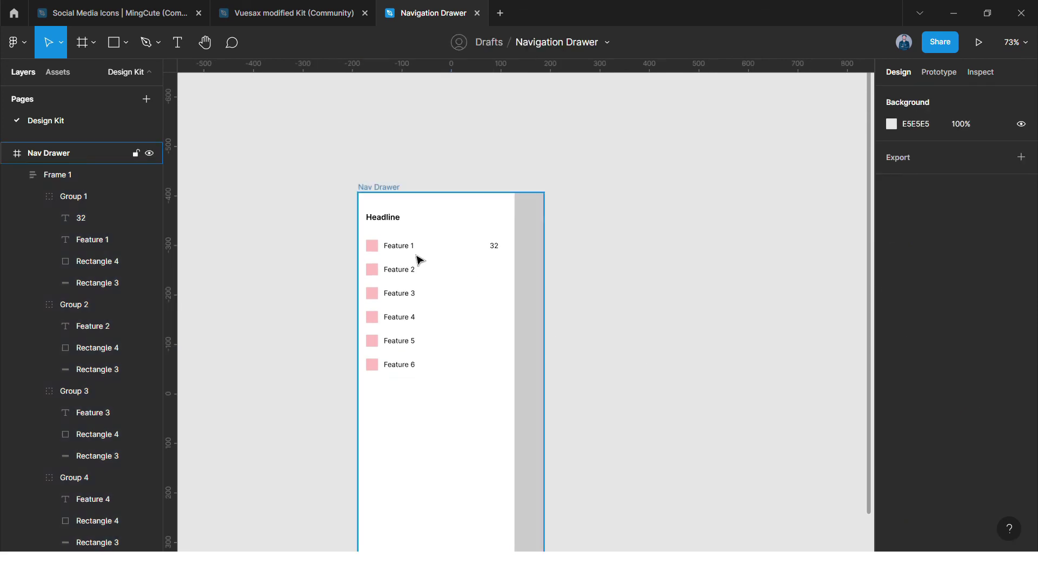
Step: Duplicate the Nav Drawer frame beside the original at X 309, Y -406
scroll(556, 352, down, 5)
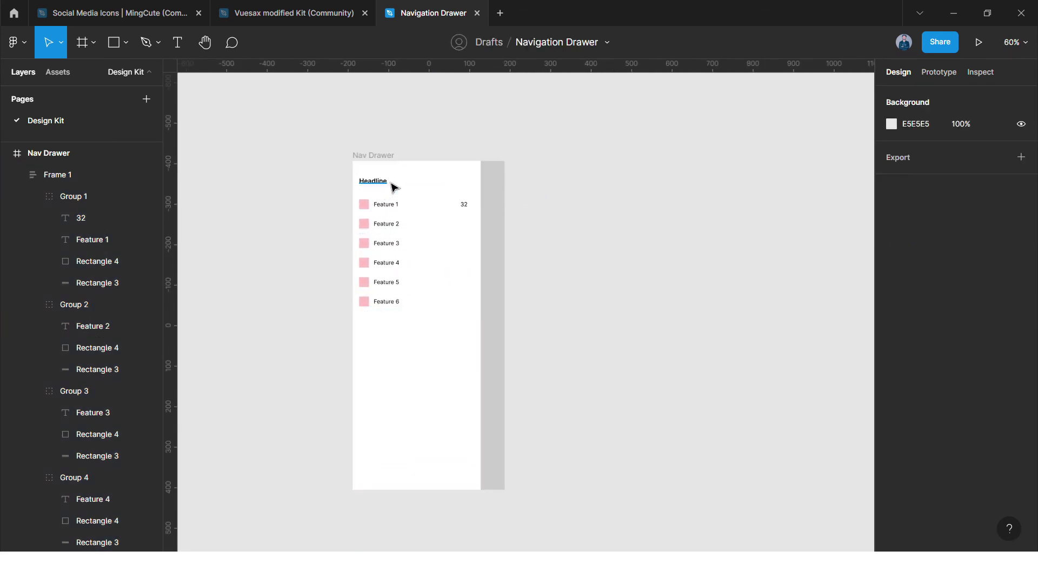
scroll(393, 185, up, 1)
click(373, 154)
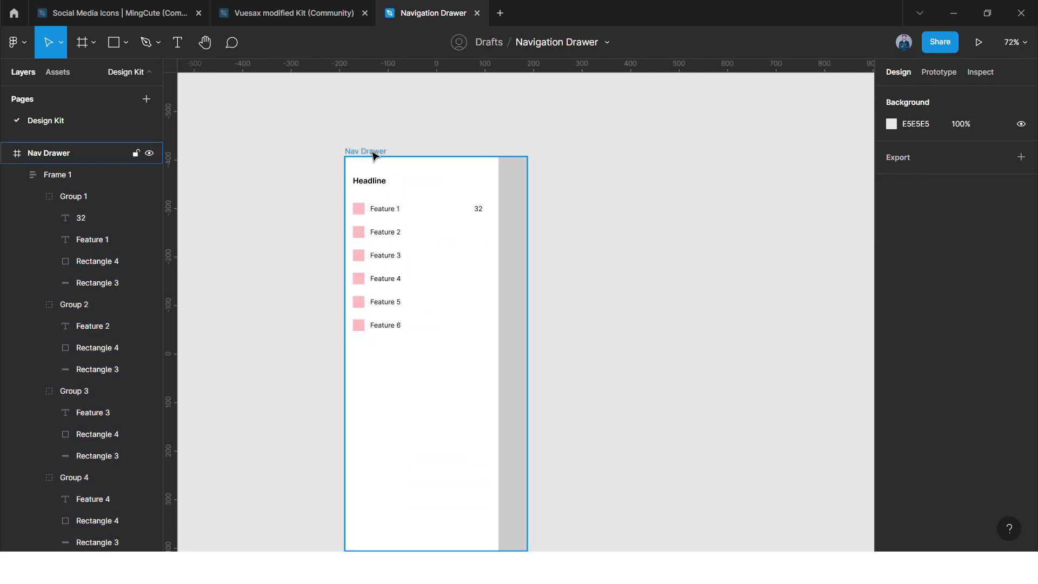
drag(372, 154, 611, 160)
key(Escape)
scroll(486, 195, right, 4)
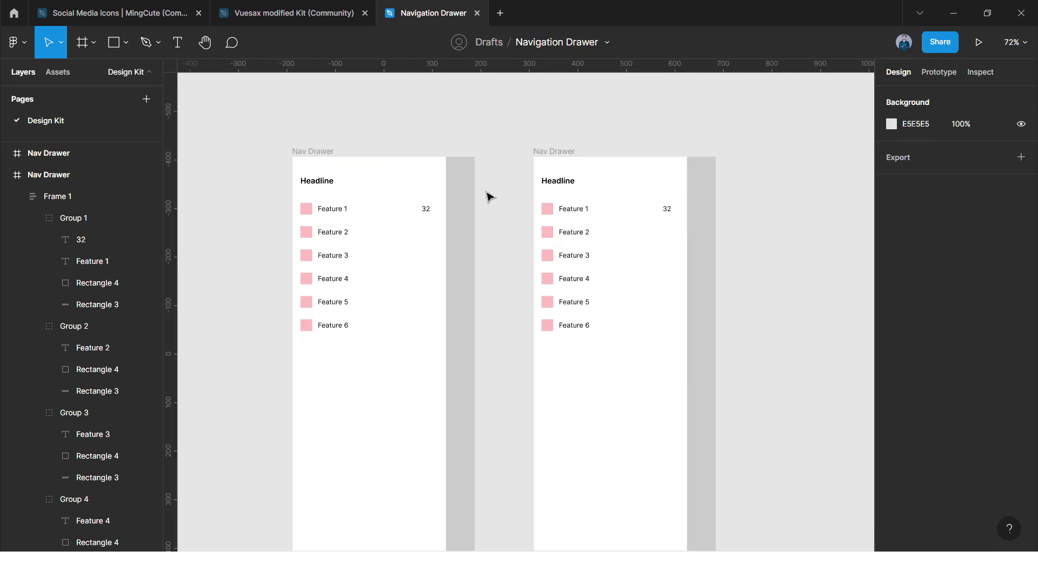
Step: Widen the white container rectangle in the original Nav Drawer frame to 375 so it spans the full frame width
click(579, 172)
click(488, 148)
scroll(432, 172, left, 2)
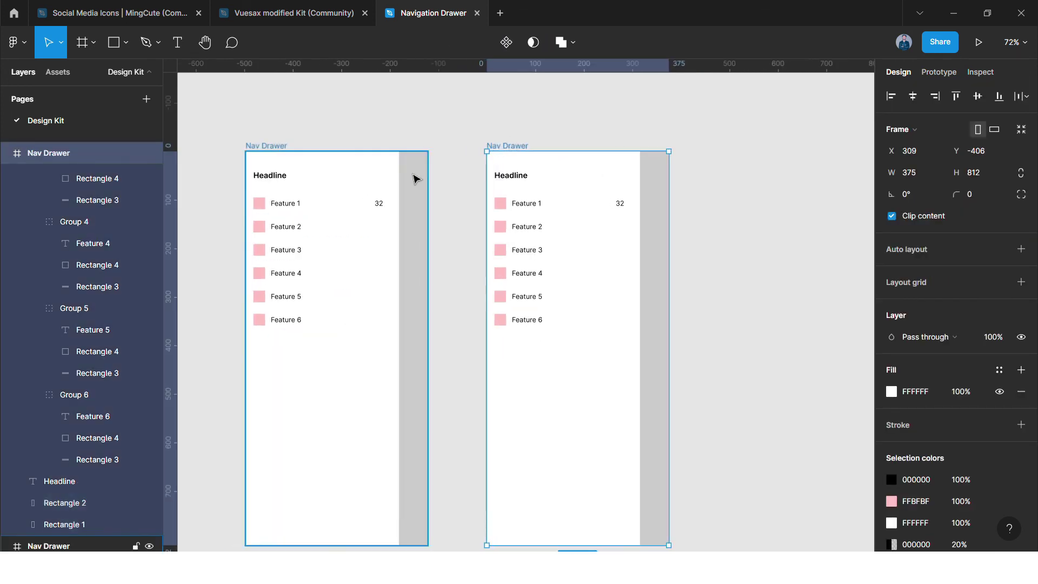
click(400, 173)
drag(398, 173, 427, 169)
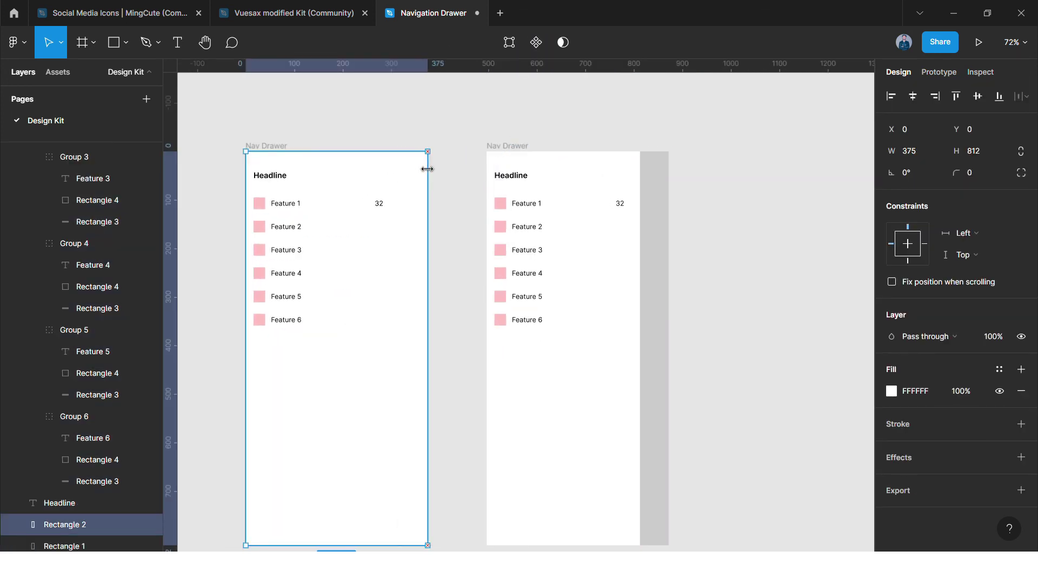
click(435, 125)
Step: Move the "32" badge in the widened drawer's first row horizontally to X 336
scroll(416, 162, left, 1)
double_click(393, 206)
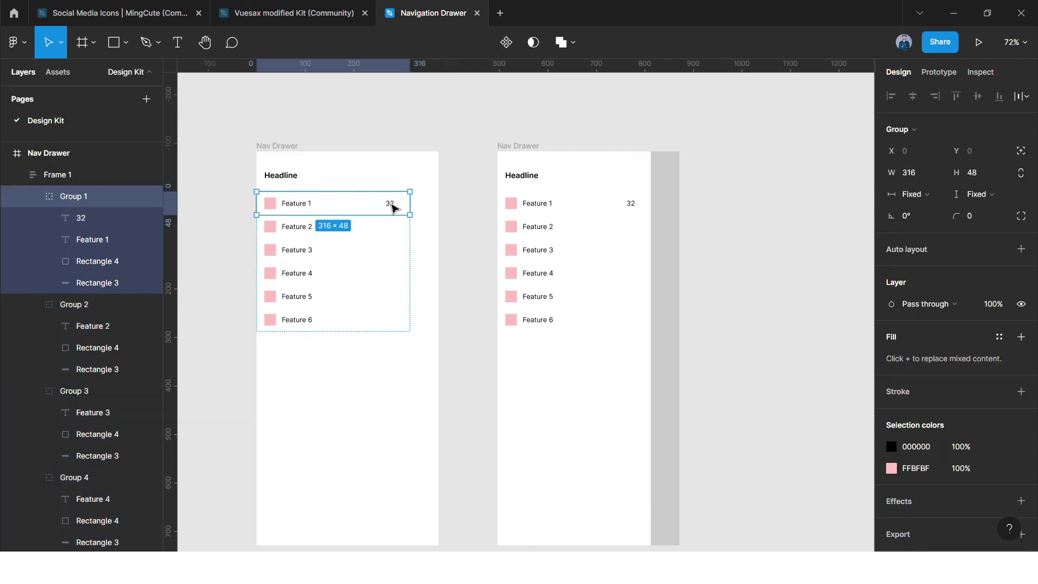
drag(393, 207, 424, 208)
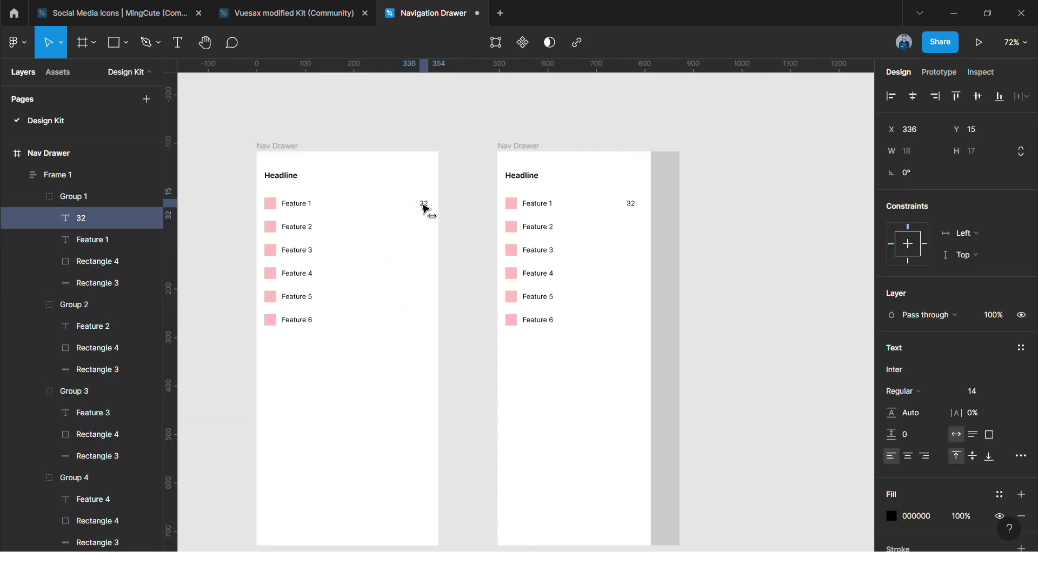
click(470, 164)
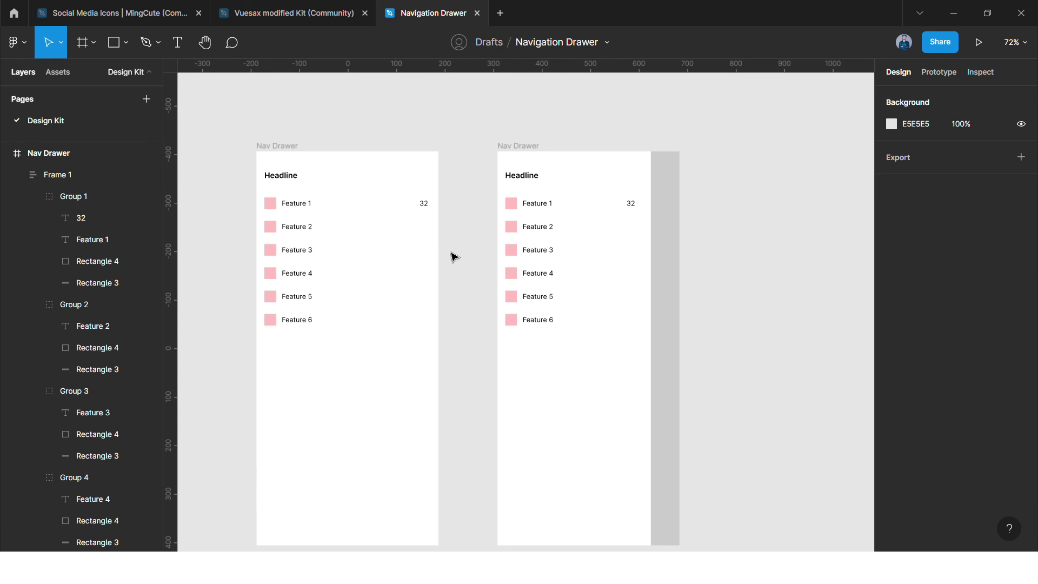
scroll(445, 254, down, 1)
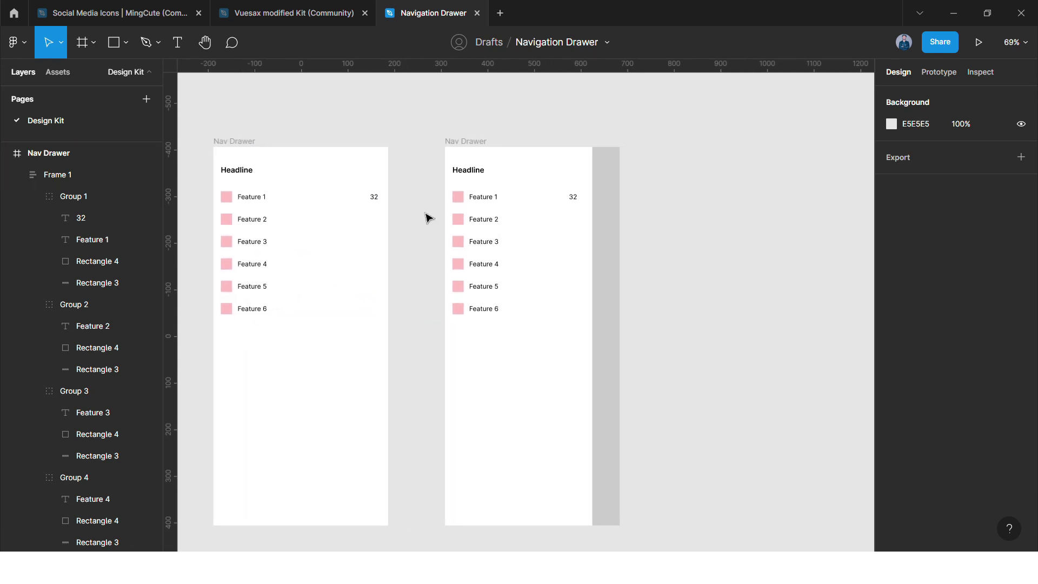
scroll(416, 218, down, 2)
scroll(410, 307, up, 2)
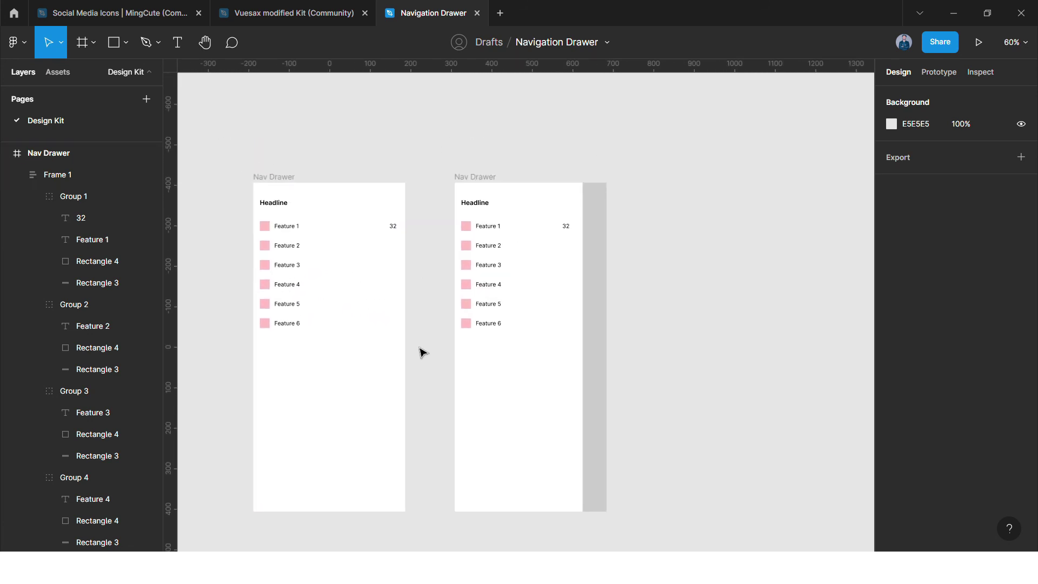
Step: Switch to Chrome and search Google Images for "navigation drawer" in a new tab
key(alt+Tab)
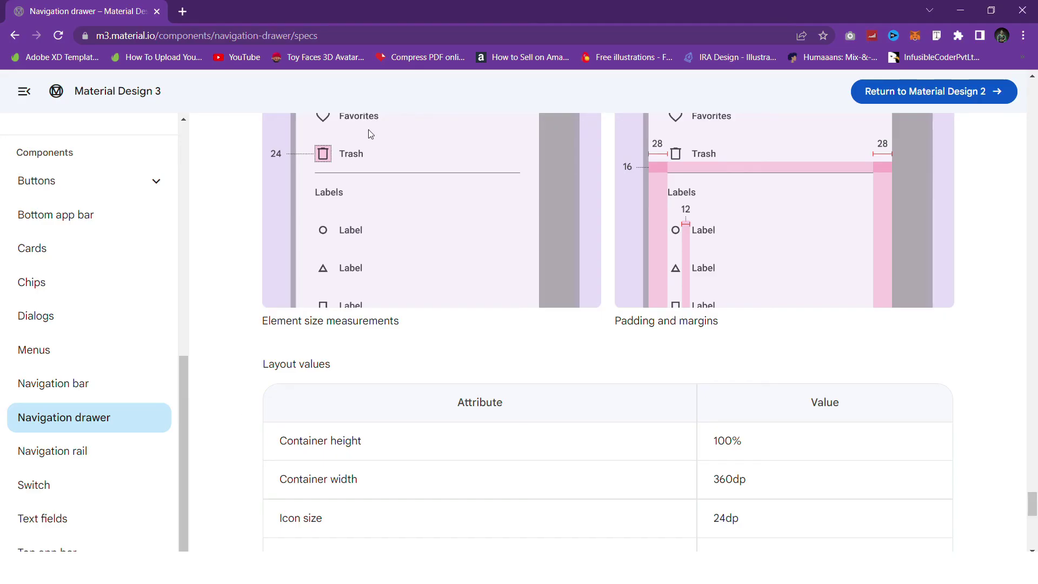
click(182, 11)
text(naviga)
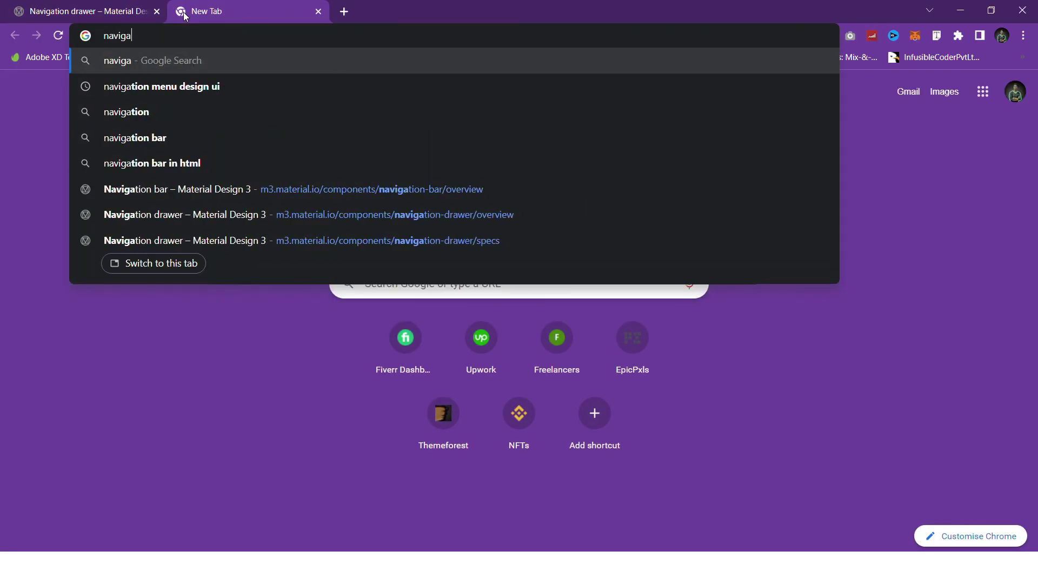
text(tion drawer)
key(Return)
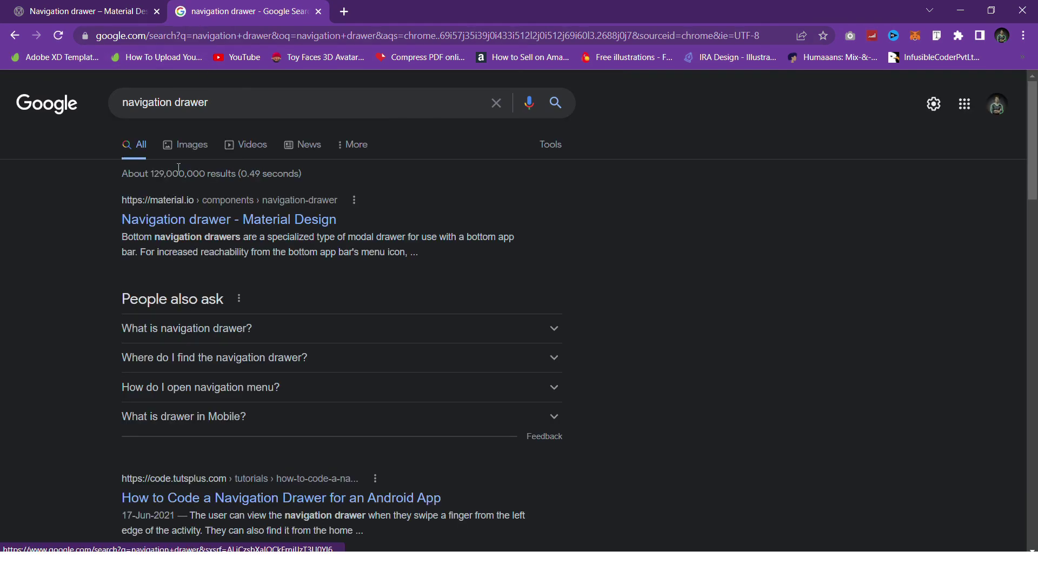
click(189, 144)
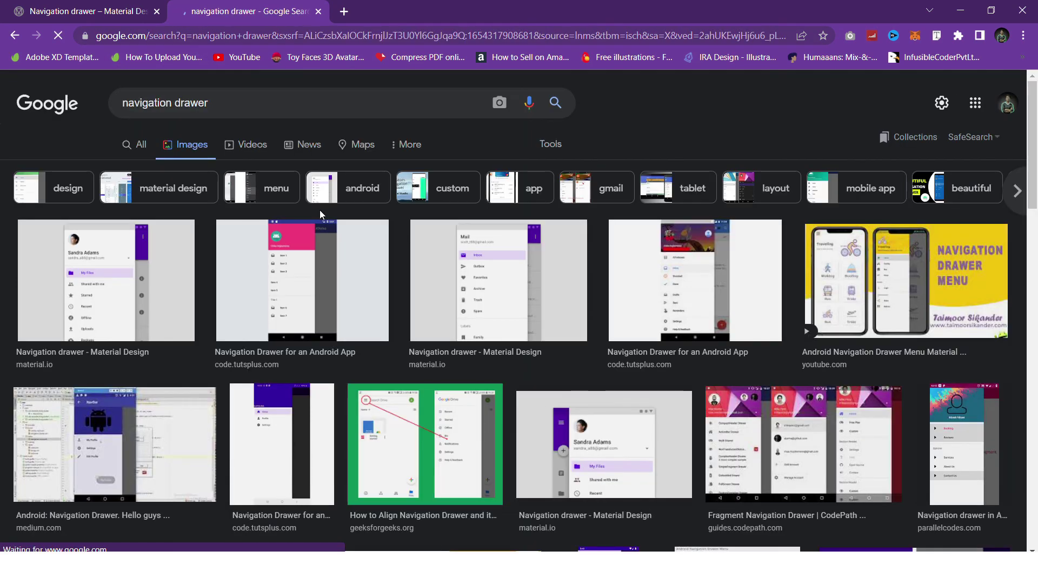
Step: Examine enlarged previews of several navigation drawer examples and a related Material Design image, then return to the Material Design 3 navigation drawer specs
click(106, 279)
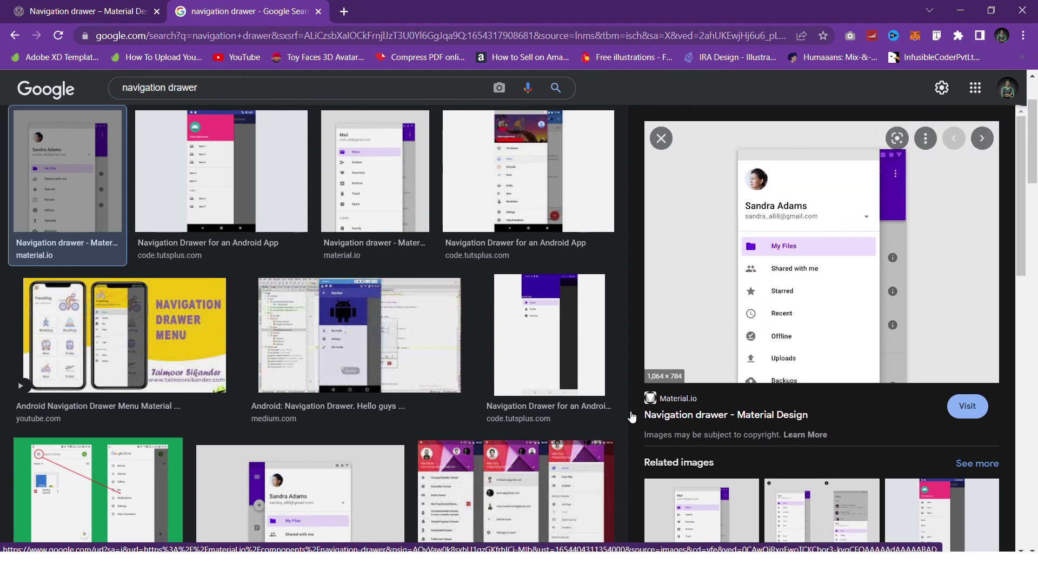
click(130, 349)
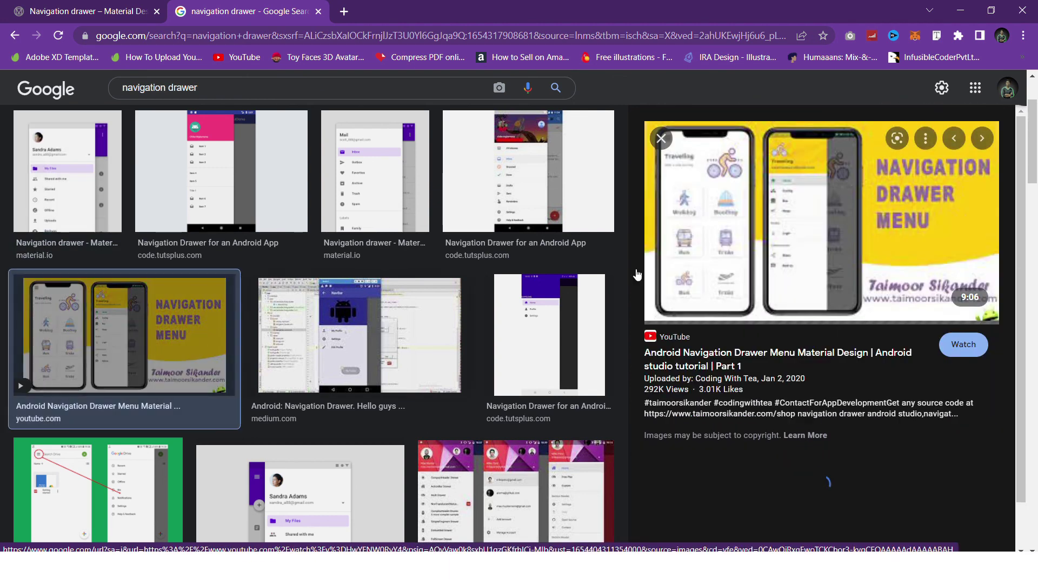
scroll(324, 368, down, 3)
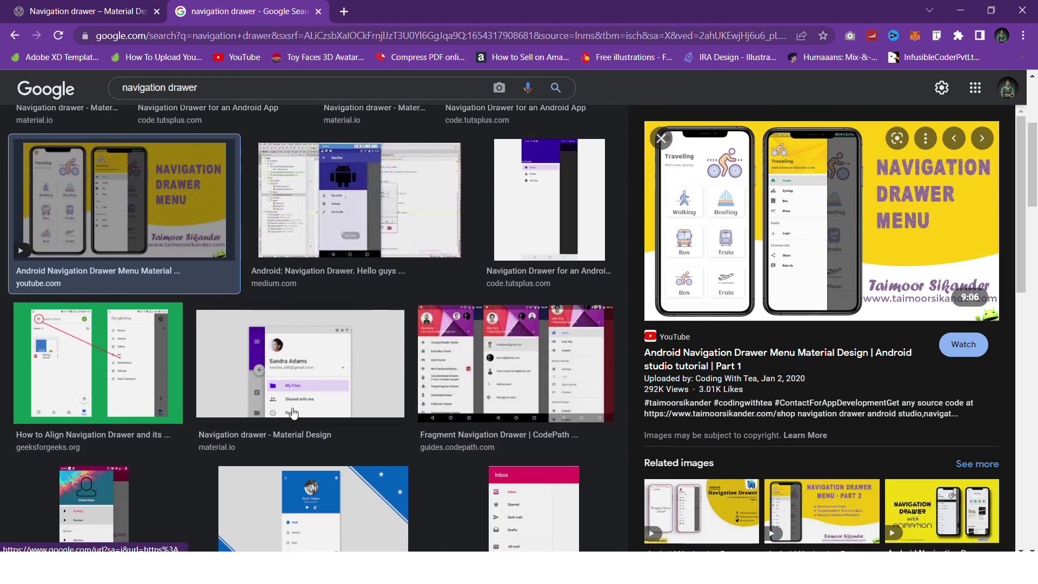
click(324, 368)
click(478, 366)
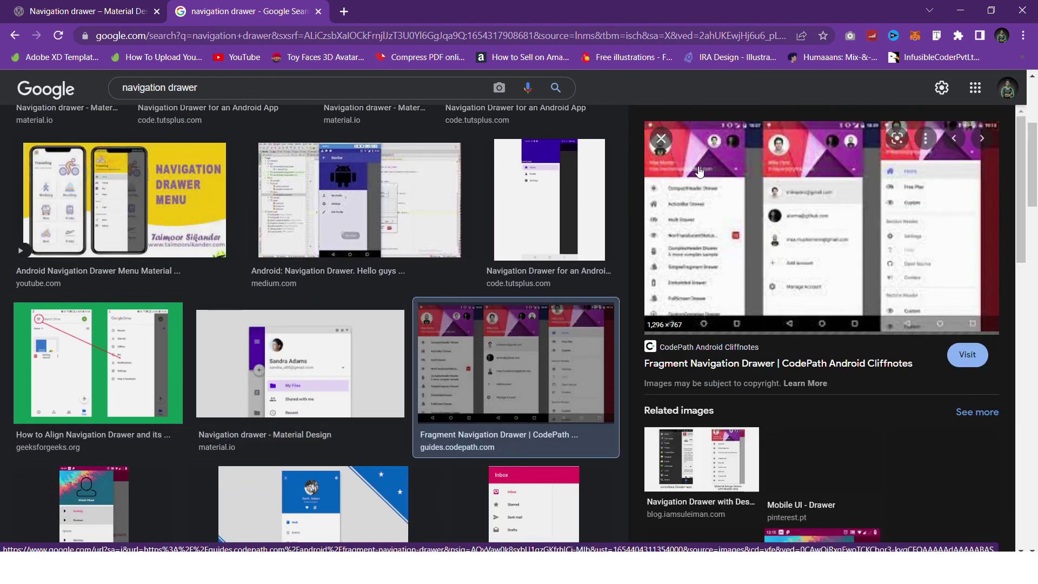
scroll(812, 254, down, 2)
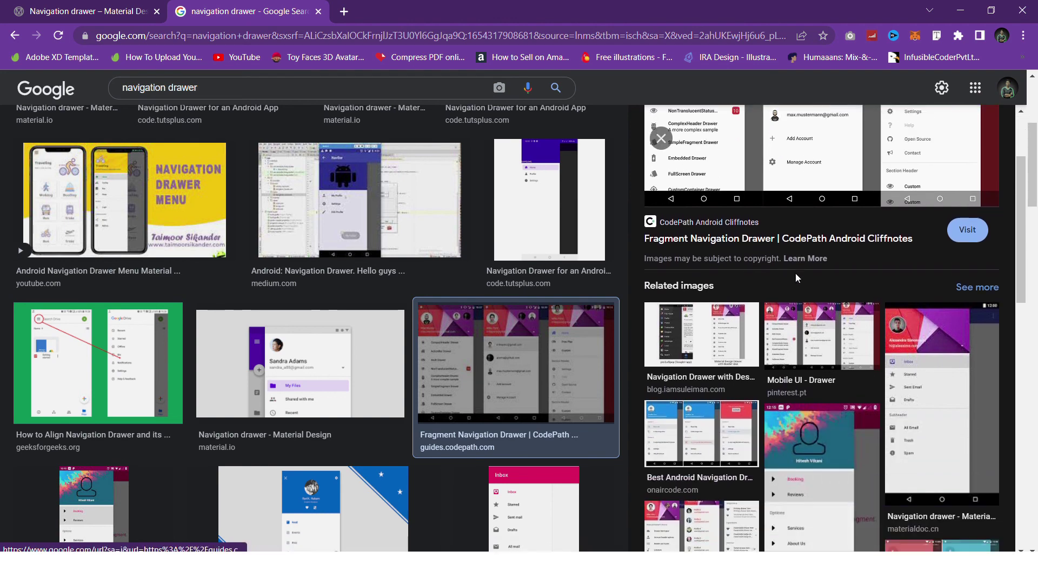
click(833, 409)
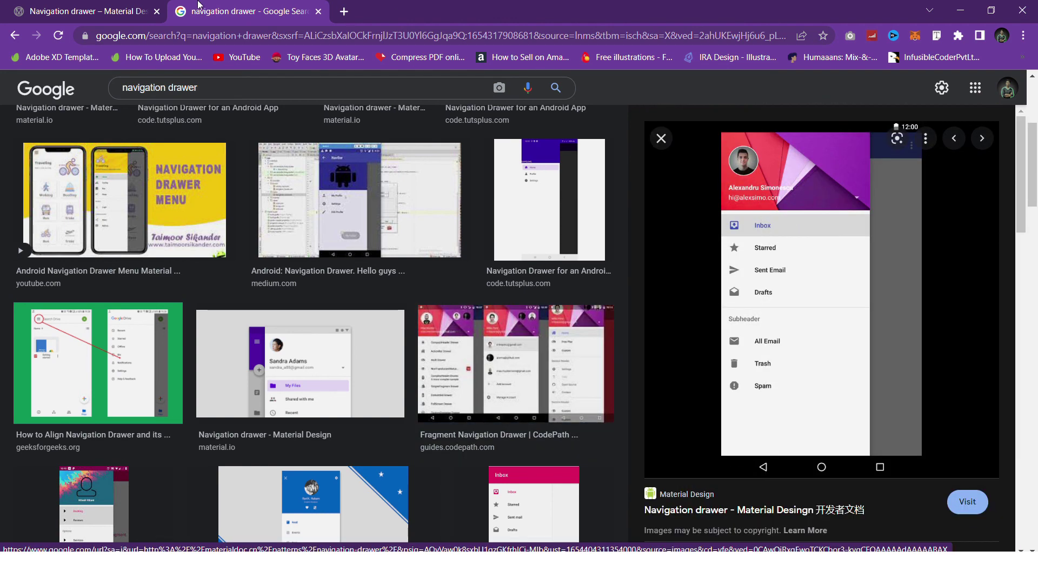
click(115, 14)
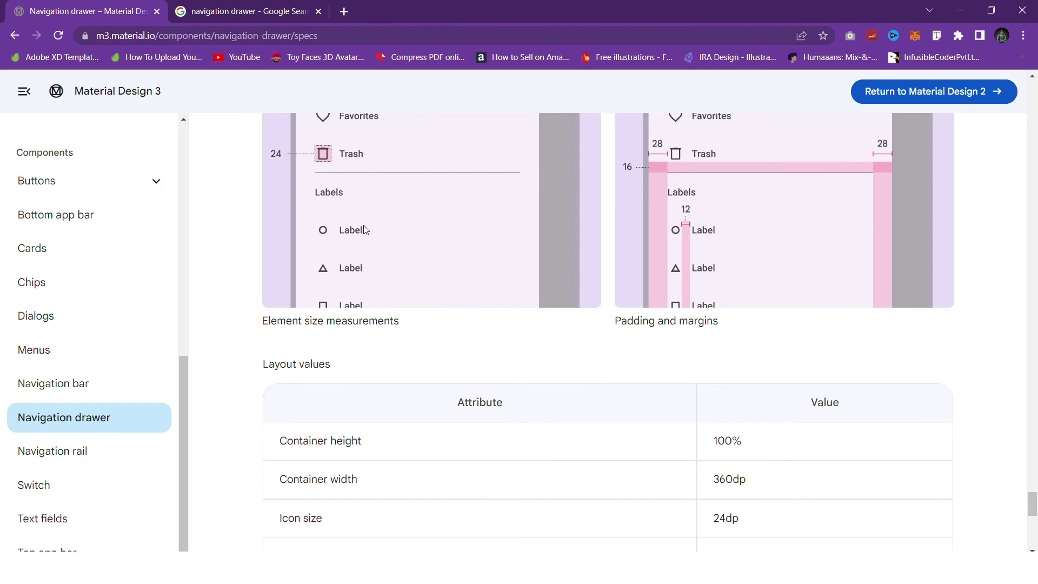